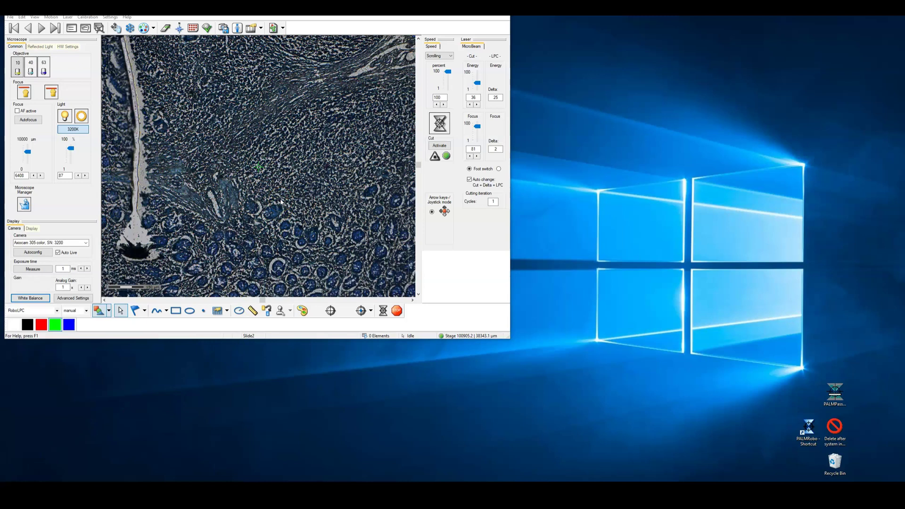
- Show the slide navigator, an empty element list and the TubeCollector 2x500 CM II window
click(35, 18)
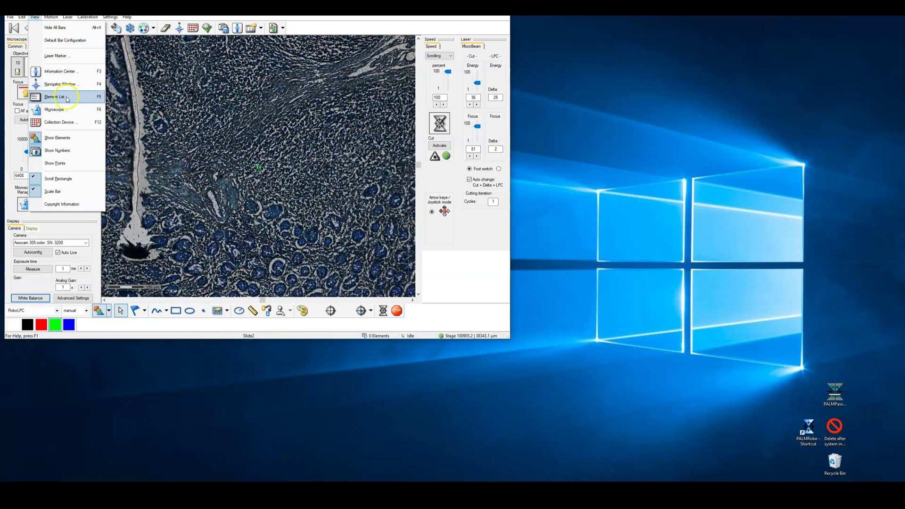
click(68, 123)
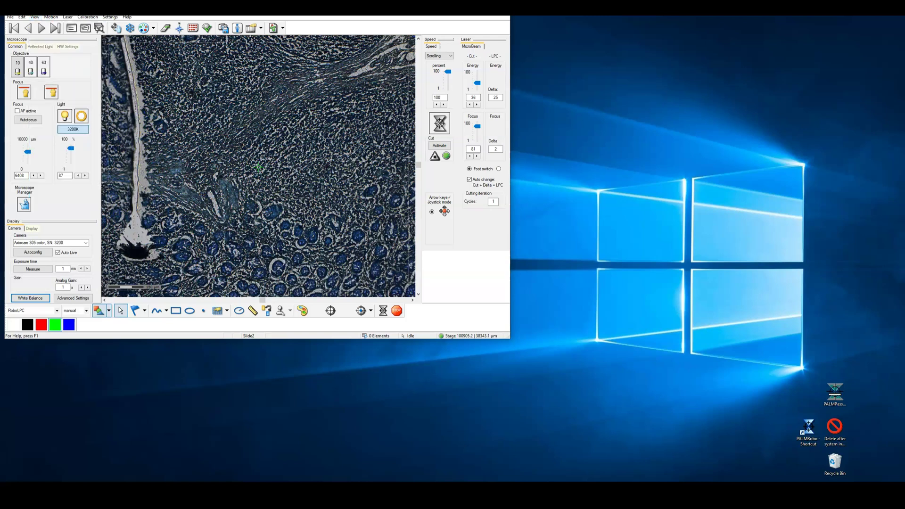
click(179, 28)
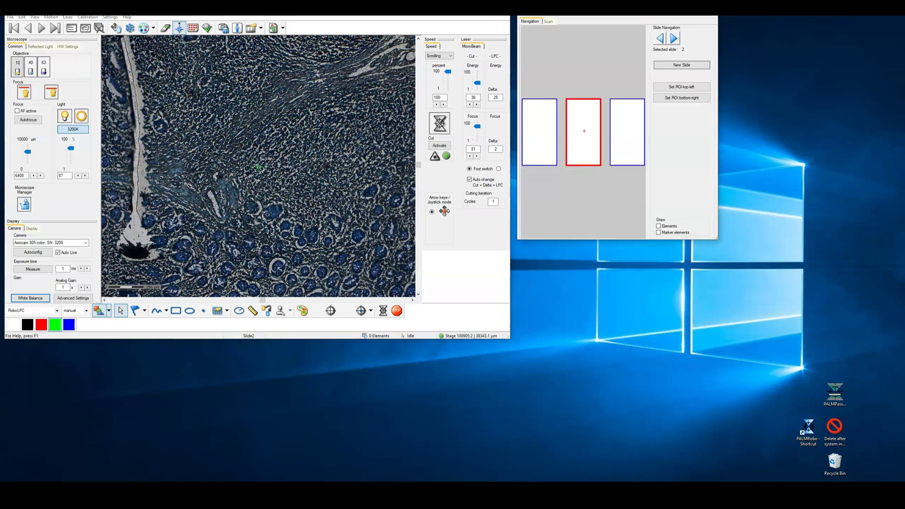
click(71, 28)
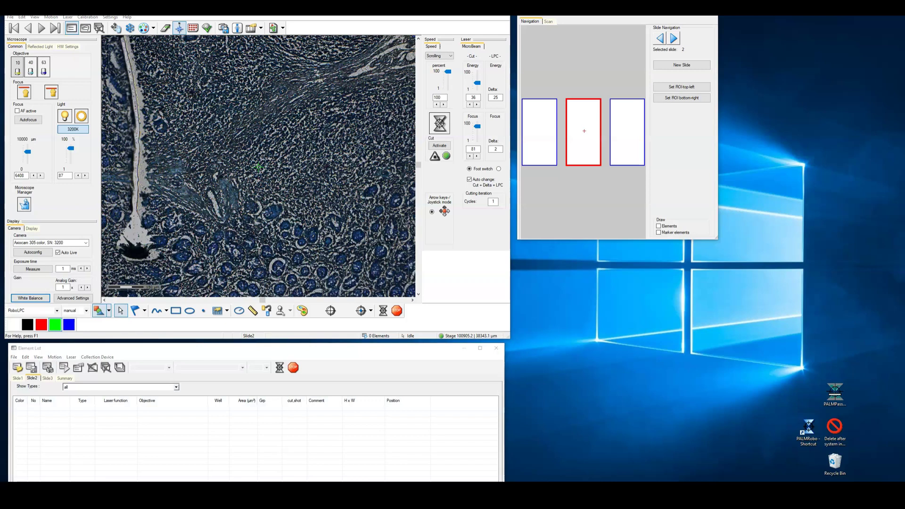
click(193, 28)
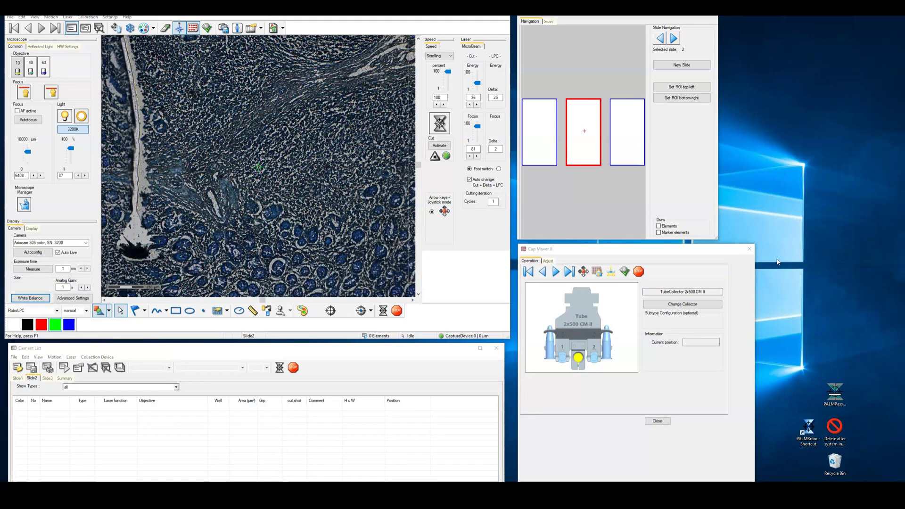
- Arrange the navigator and element list windows, adjust the 3200K light, and select the 40x objective
drag(593, 29, 618, 29)
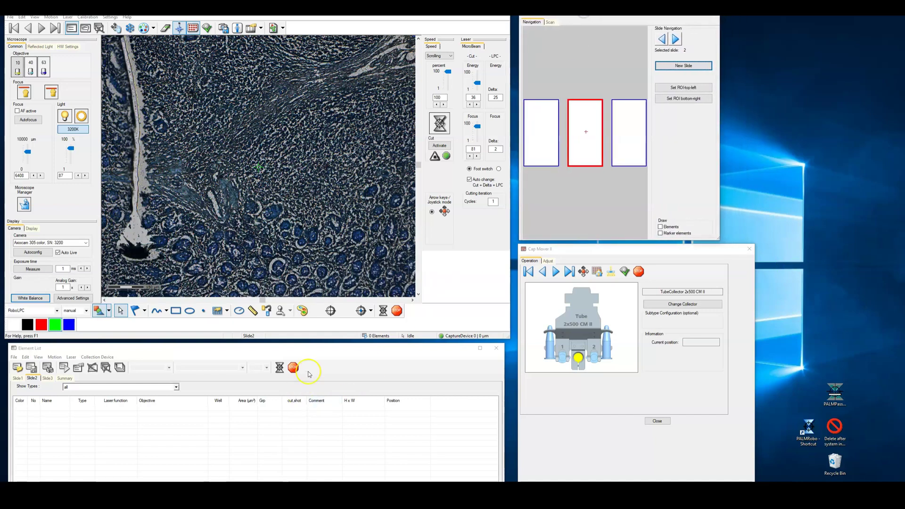
drag(321, 350, 318, 352)
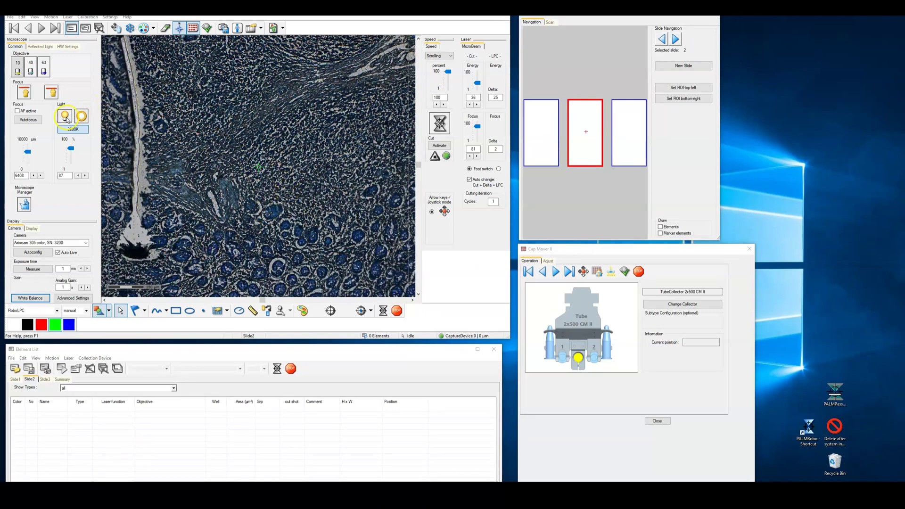
click(69, 131)
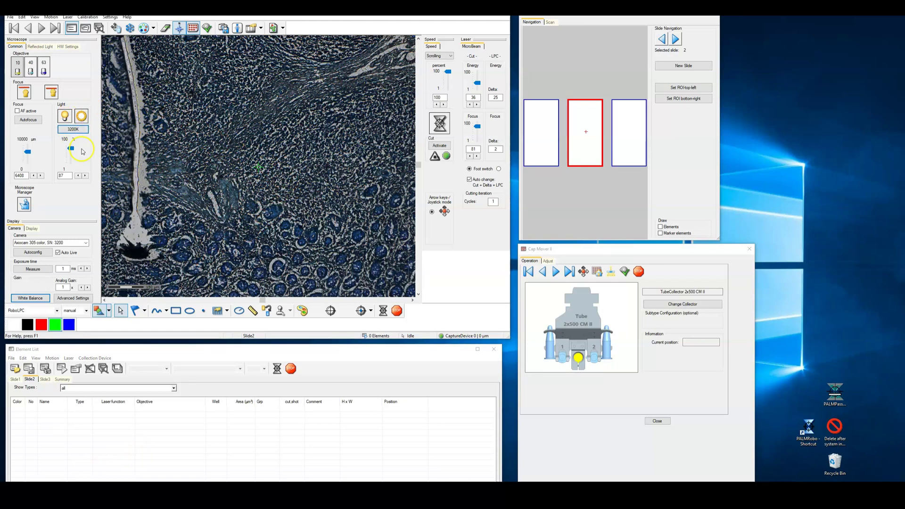
click(74, 151)
drag(74, 151, 74, 158)
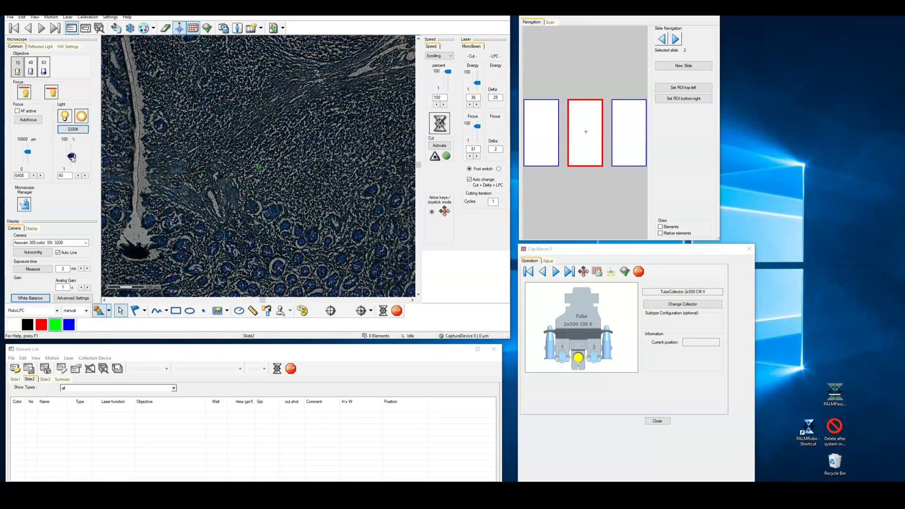
click(74, 131)
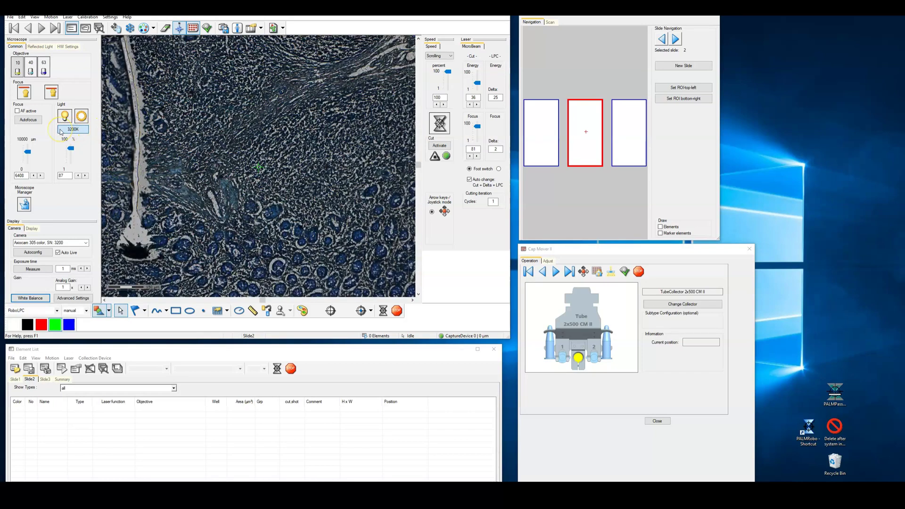
click(32, 69)
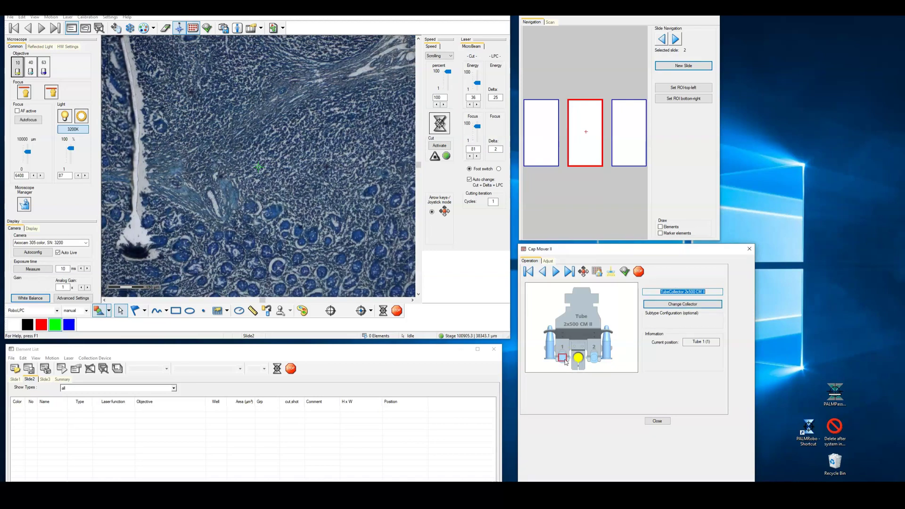
- Add a rectangle element, then trace a freehand outline around the tissue and laser-cut it
click(477, 368)
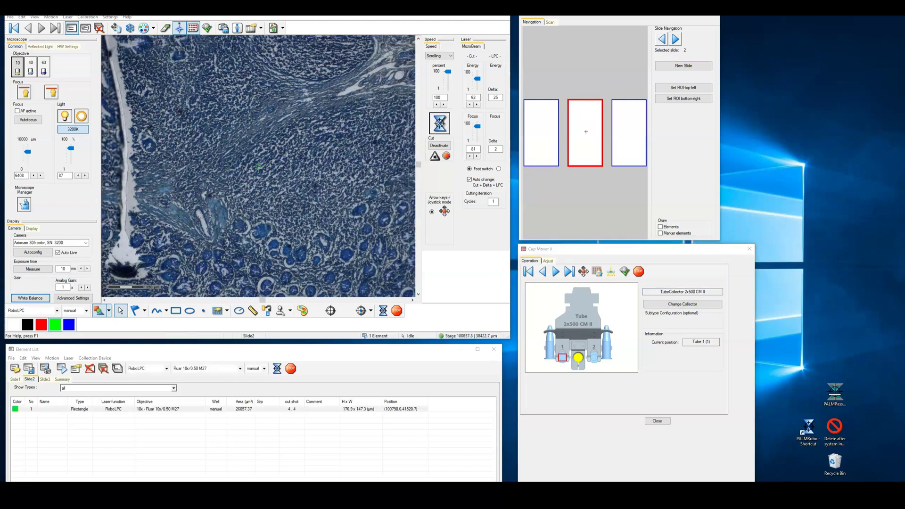
click(156, 313)
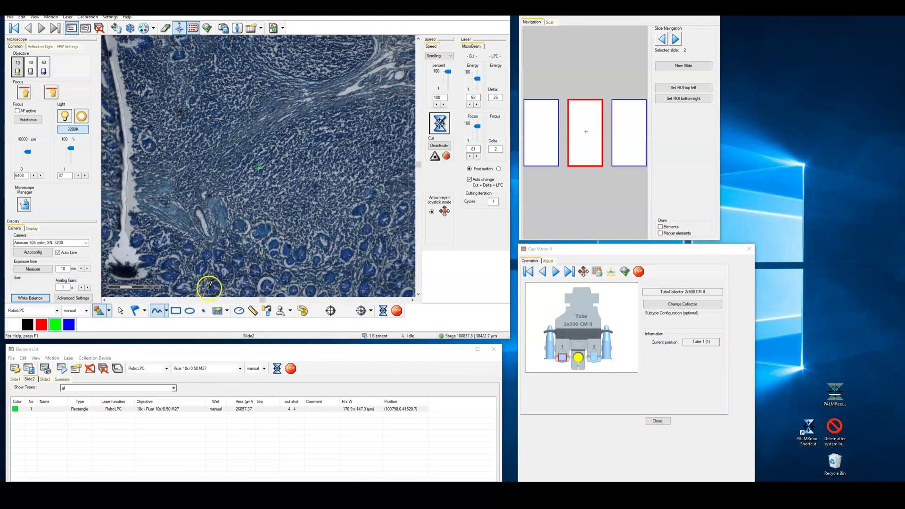
mouse_move(250, 208)
mouse_down()
mouse_move(219, 190)
mouse_move(194, 202)
mouse_move(187, 231)
mouse_move(205, 245)
mouse_up()
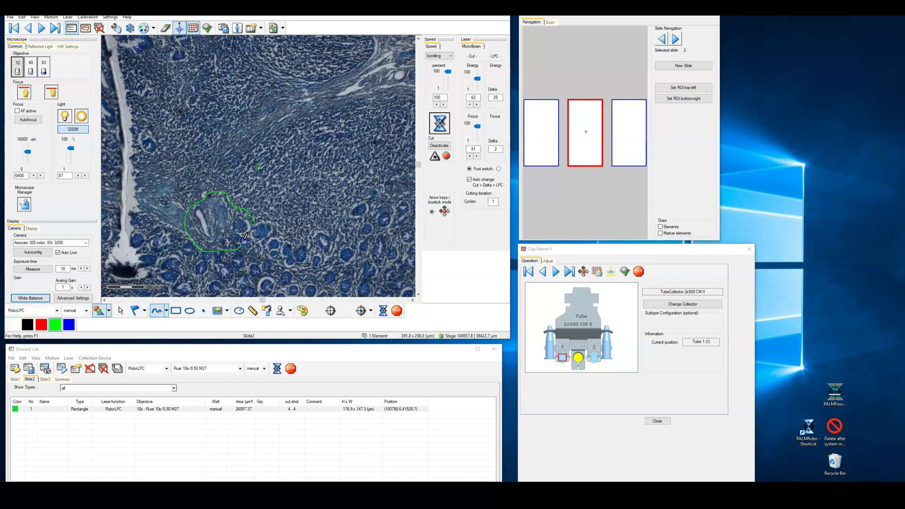
drag(252, 231, 253, 228)
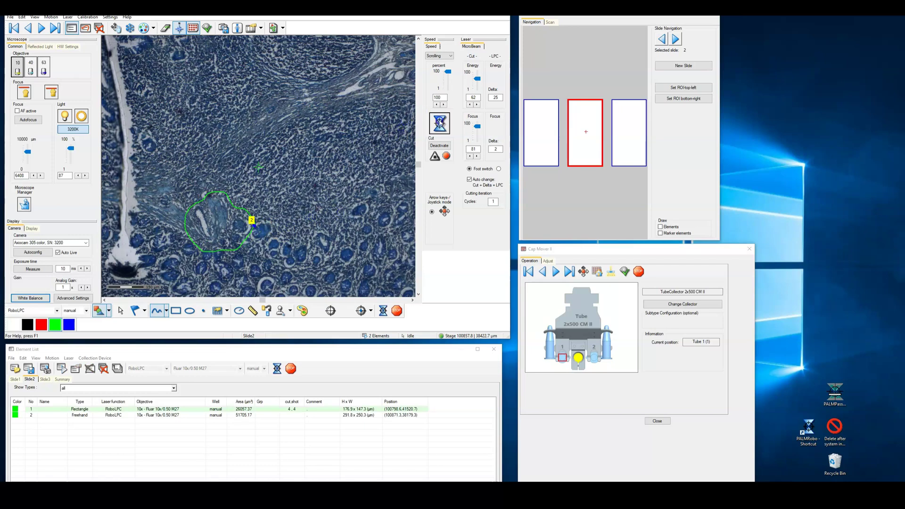
click(440, 125)
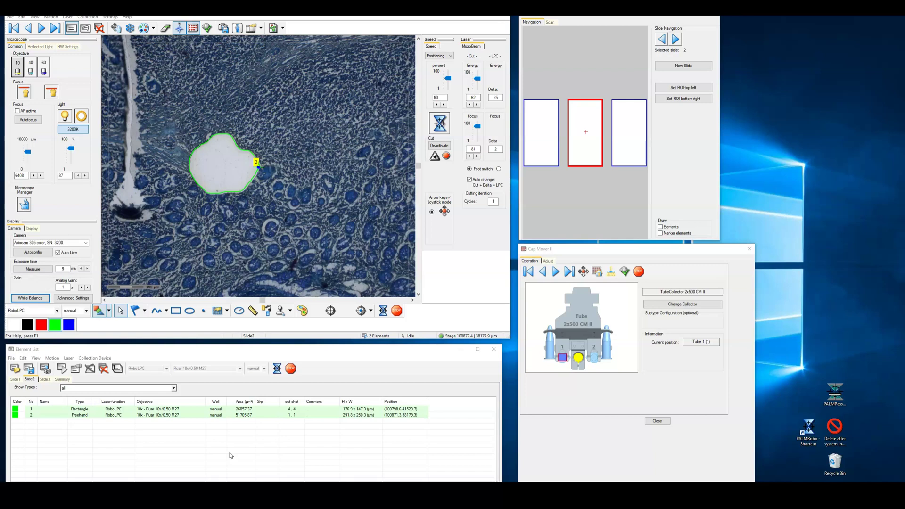
- Run CapCheck to move the stage off site and inspect the collector cap for tissue
click(626, 272)
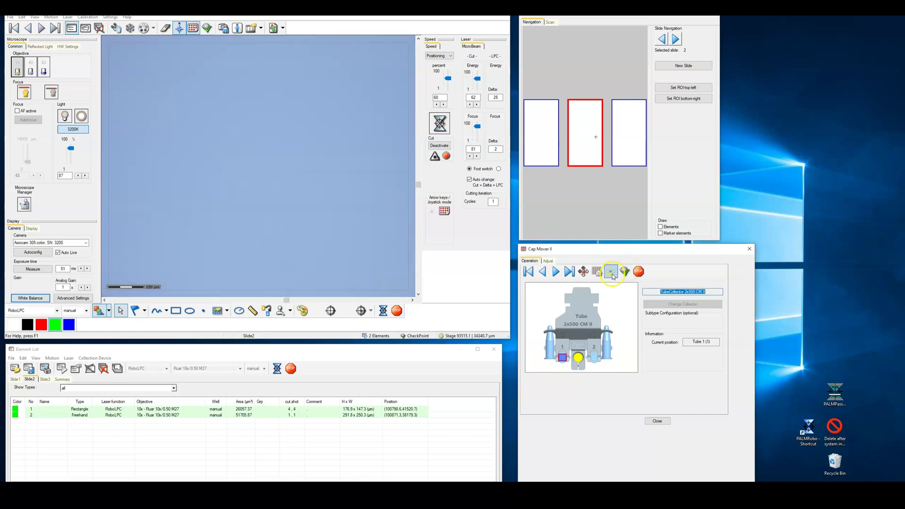
click(611, 271)
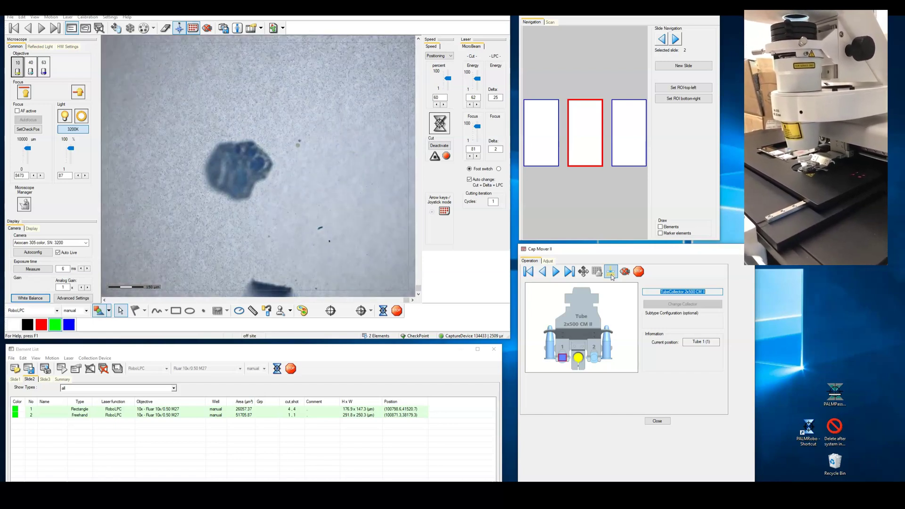
click(623, 287)
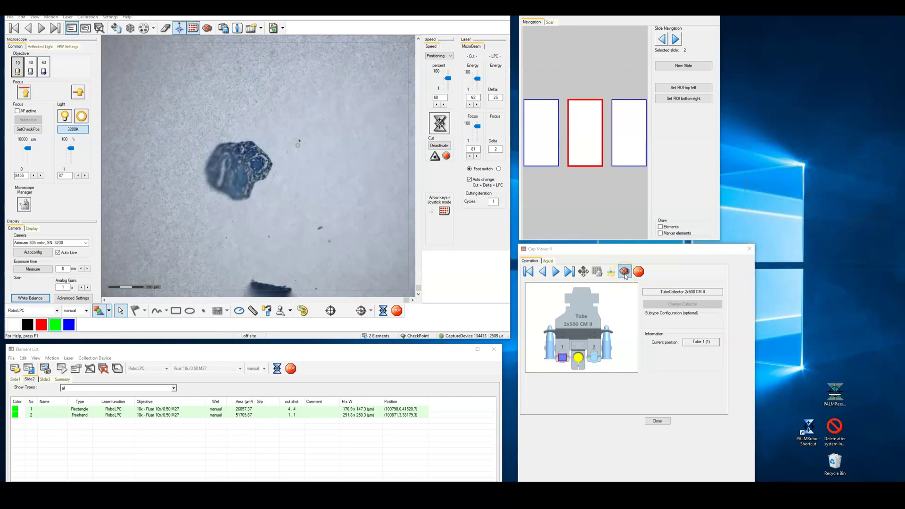
click(624, 272)
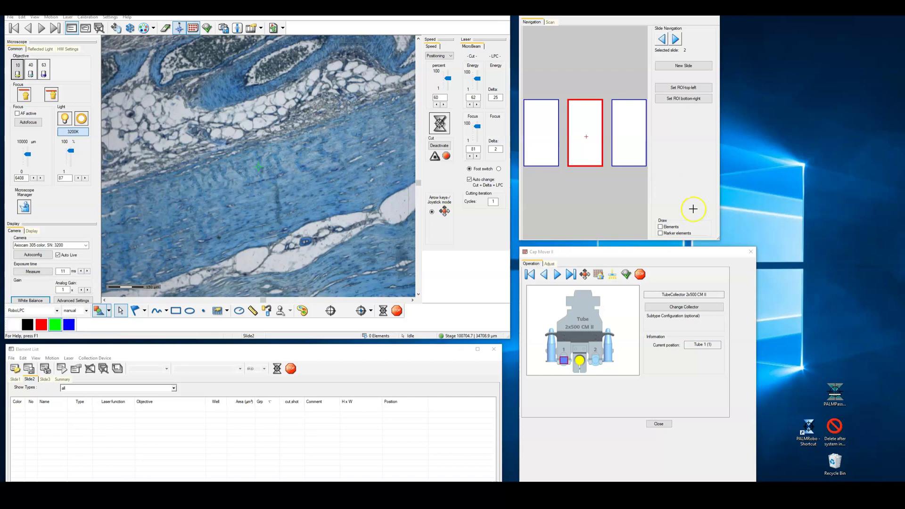
- Mark the scan region's top-left and bottom-right corners on slide 2 and start the 10x scan
drag(721, 239, 518, 16)
click(585, 125)
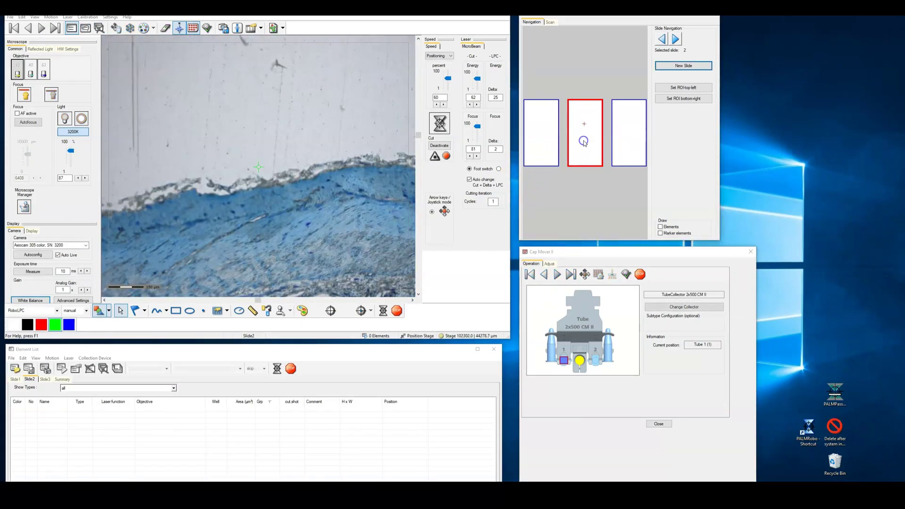
click(674, 87)
click(590, 138)
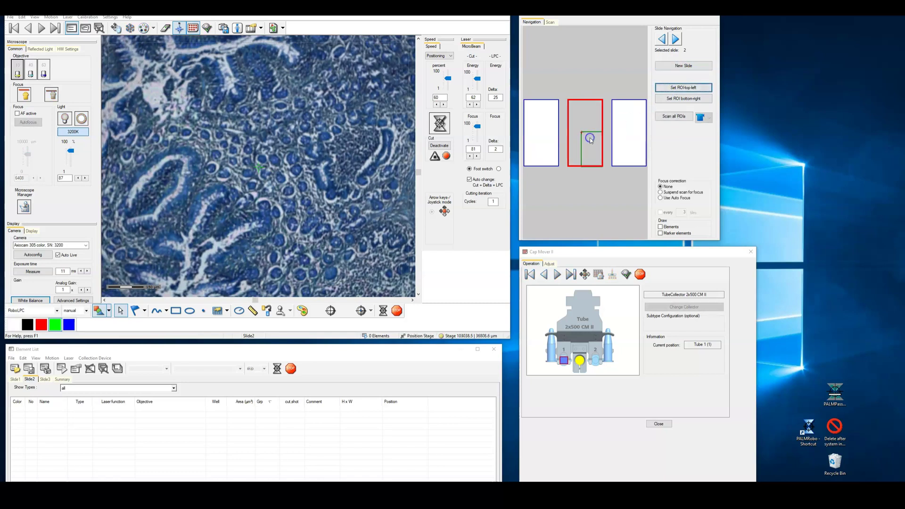
click(670, 101)
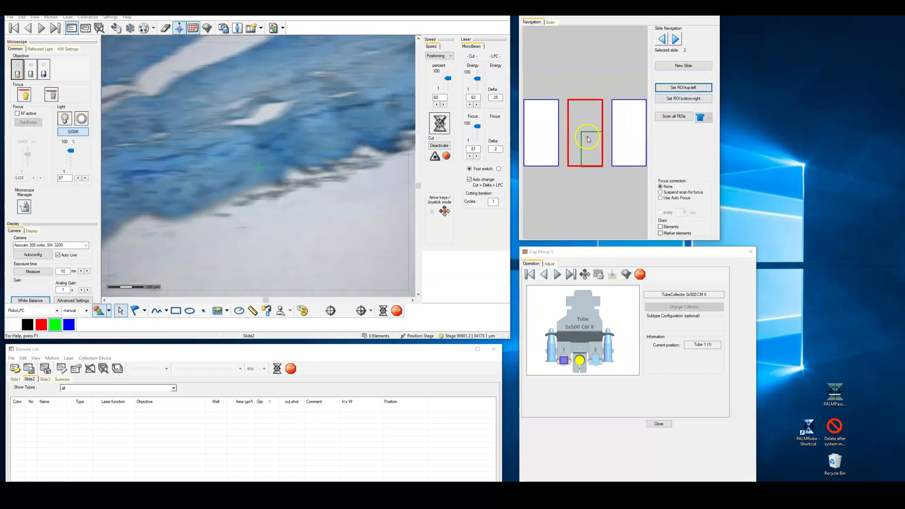
click(670, 100)
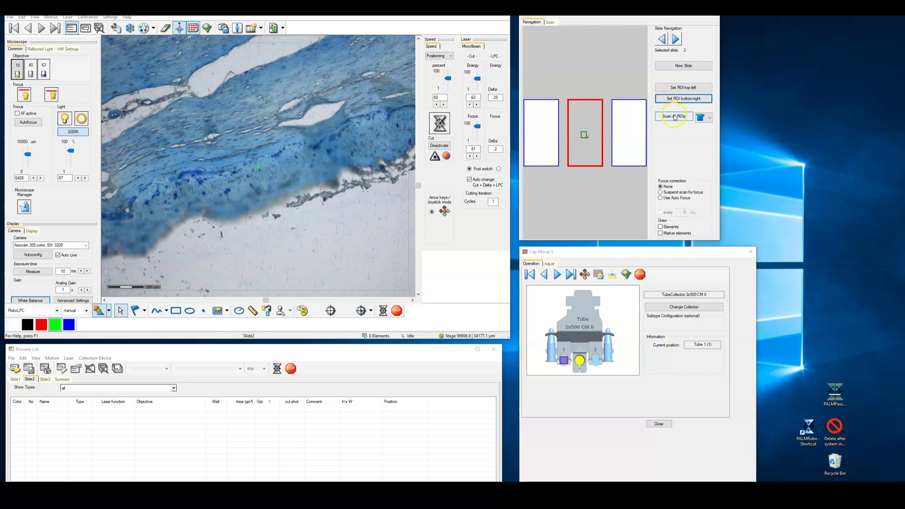
click(674, 117)
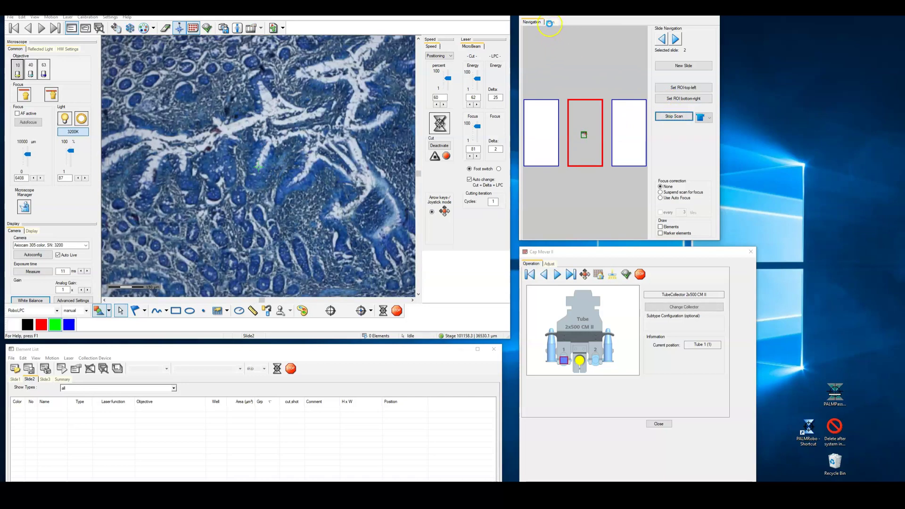
- Move the stage to tissue areas in the scanned overview and return to the slide navigator
click(550, 23)
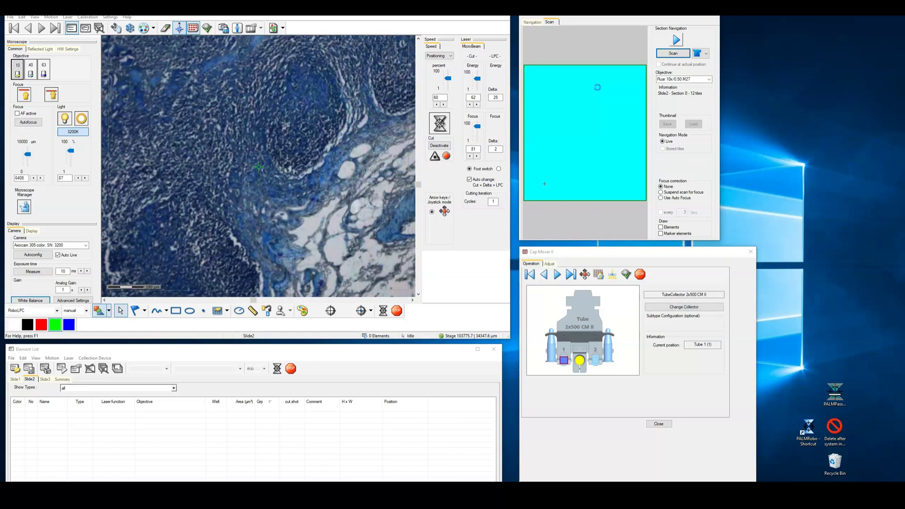
click(607, 163)
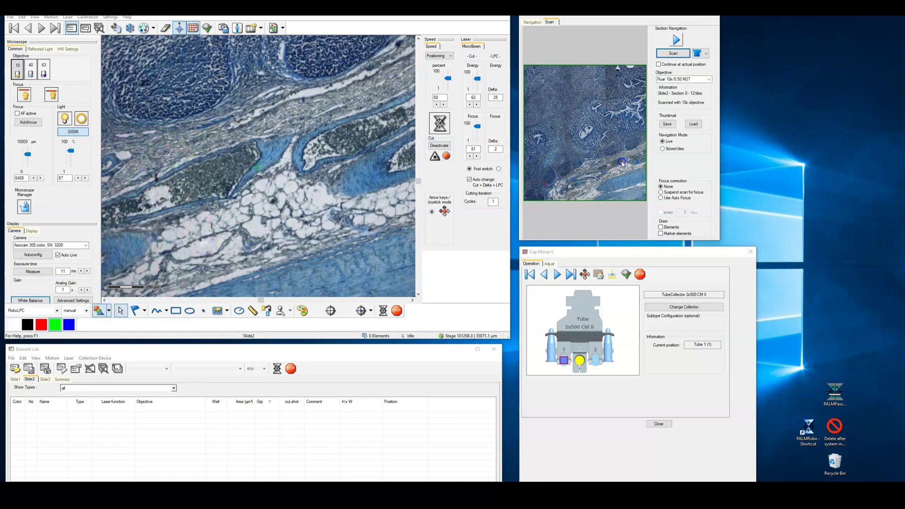
click(578, 122)
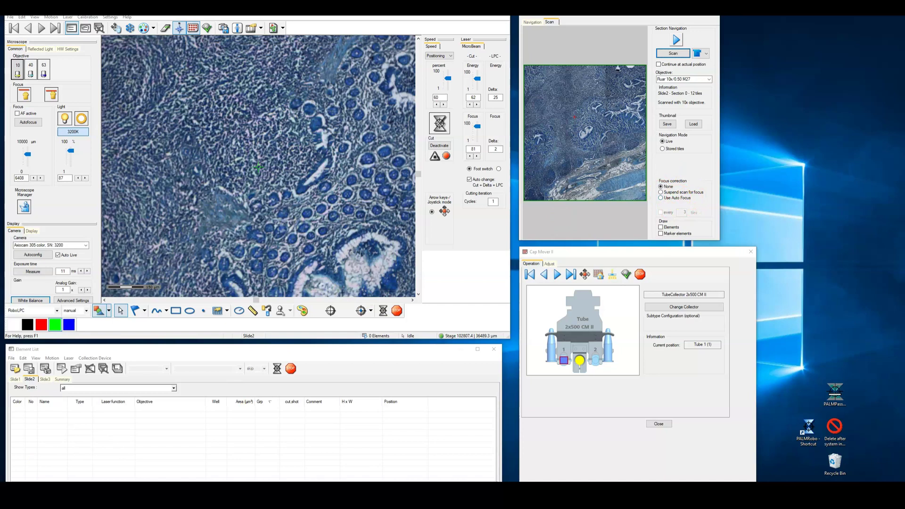
click(301, 316)
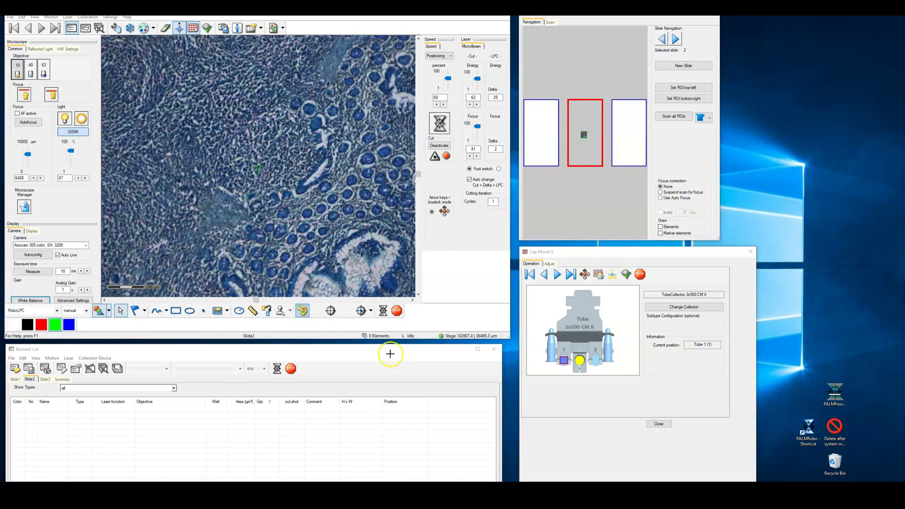
- Draw four rectangles, elements 8 to 11, on the Slide2 tissue
drag(502, 345, 7, 468)
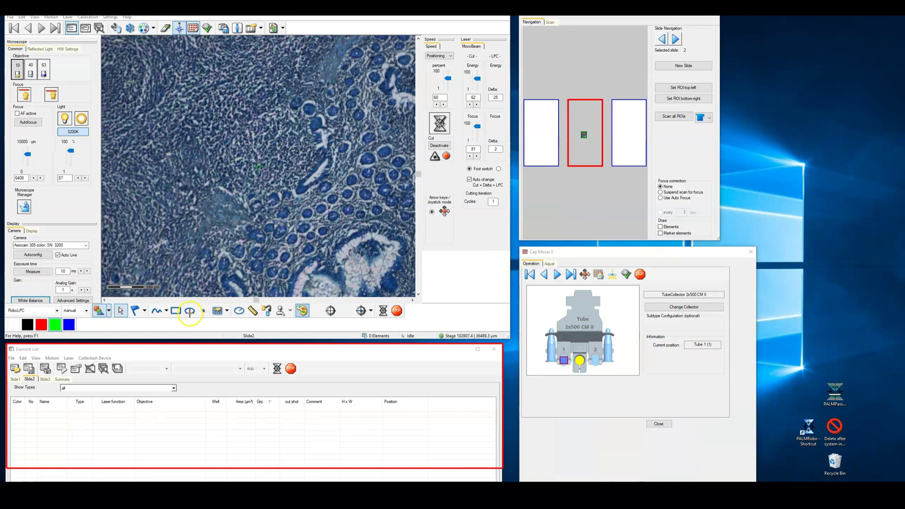
click(183, 312)
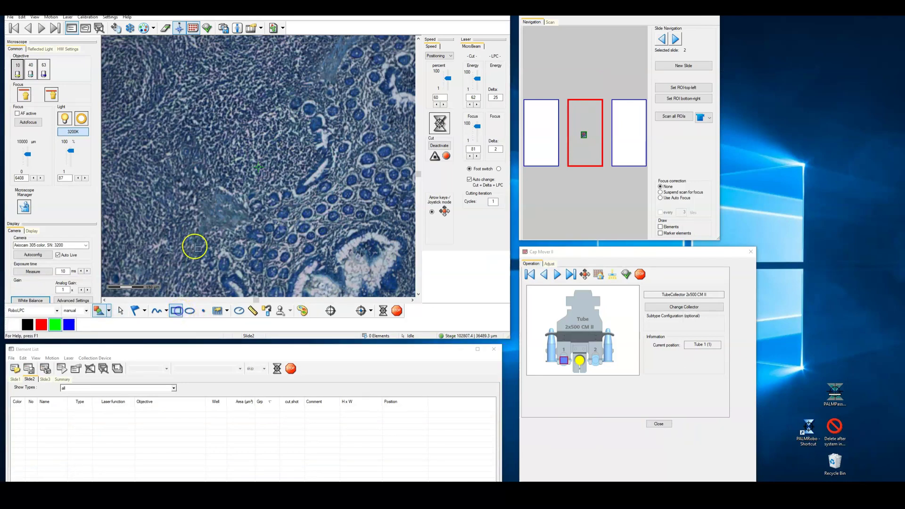
drag(170, 183, 227, 230)
mouse_move(224, 110)
mouse_down()
mouse_move(268, 143)
mouse_move(323, 214)
mouse_up()
drag(330, 120, 362, 142)
click(301, 310)
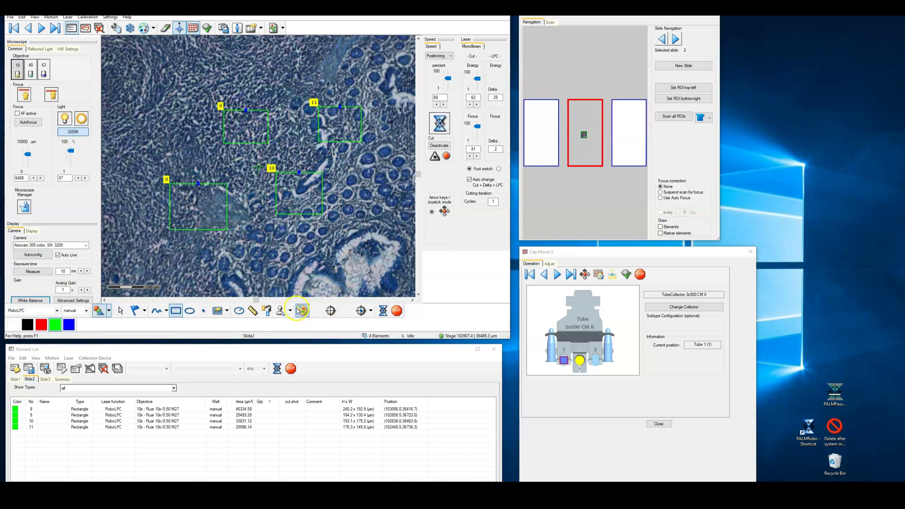
- Select elements 8, 9 and 10 and compare the Slide1 and Slide2 element lists
click(122, 409)
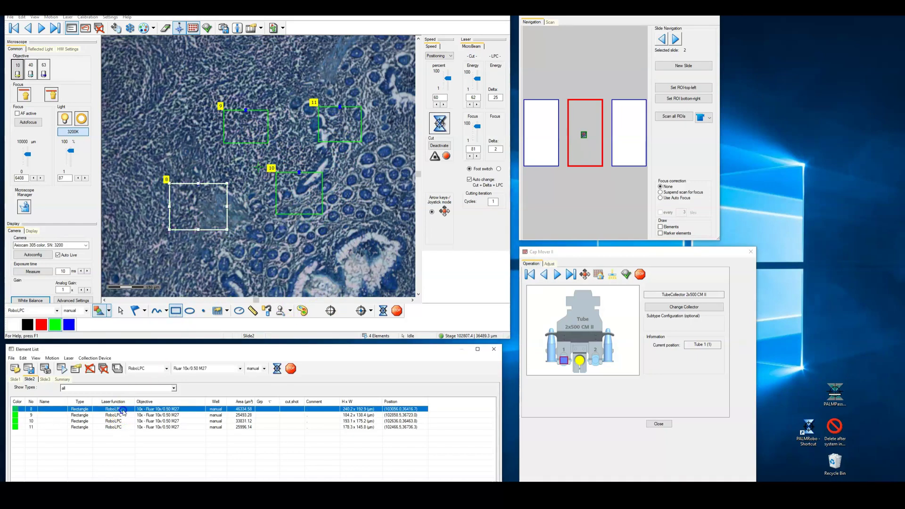
click(125, 415)
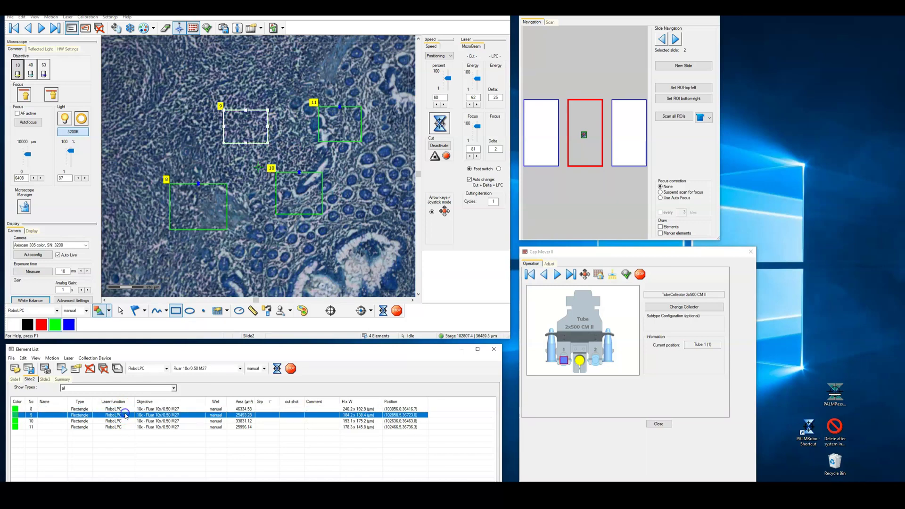
click(126, 421)
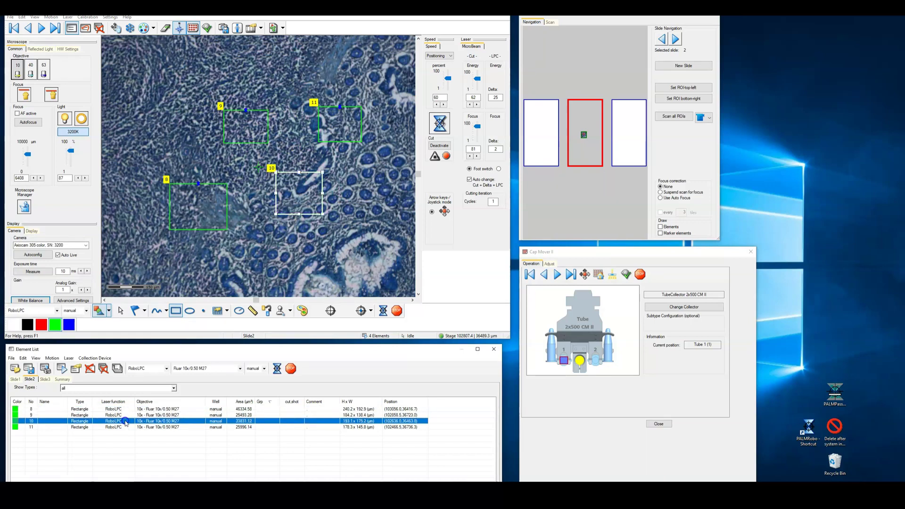
click(19, 378)
click(30, 380)
click(45, 380)
click(30, 380)
- Make element 10 blue, keeping its objective at Fluar 10x/0.50 M27
click(195, 421)
double_click(195, 424)
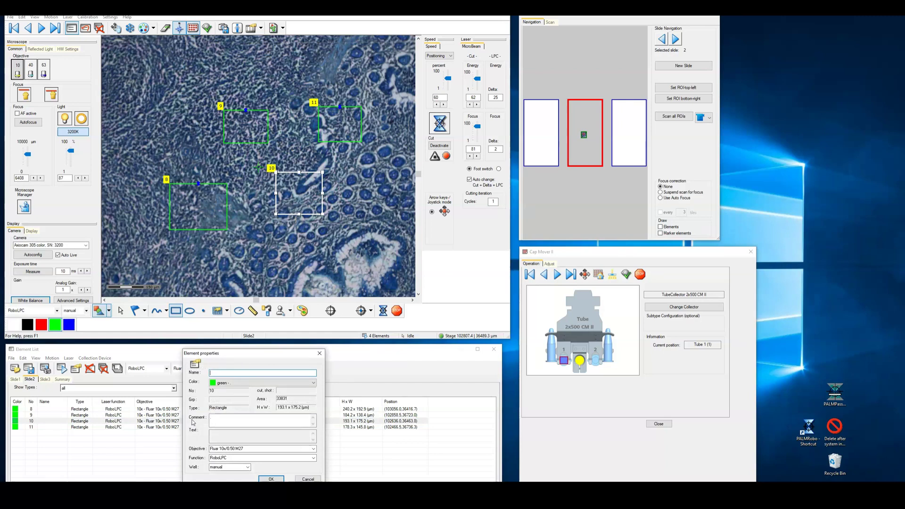
click(311, 382)
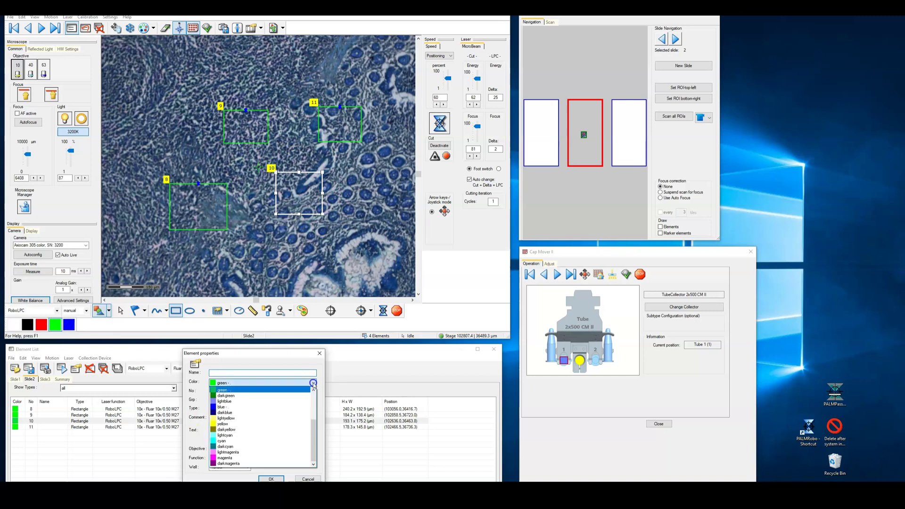
click(294, 406)
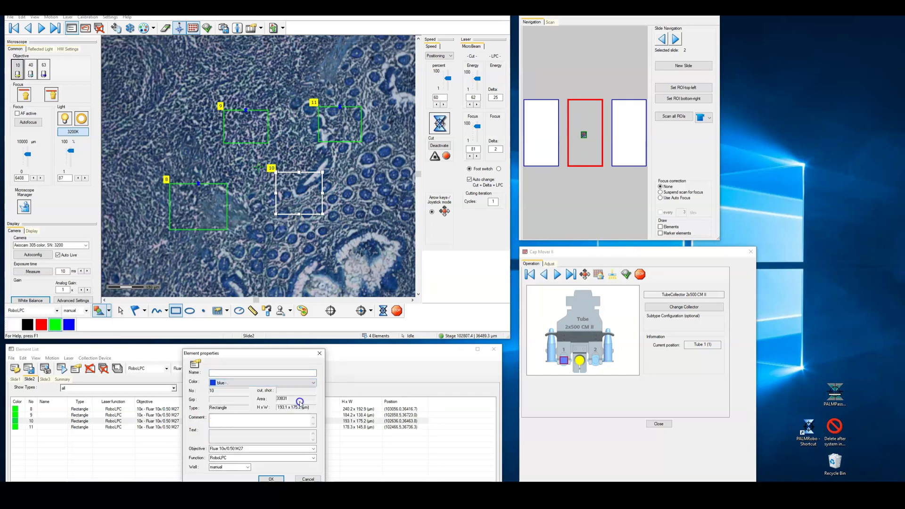
click(314, 449)
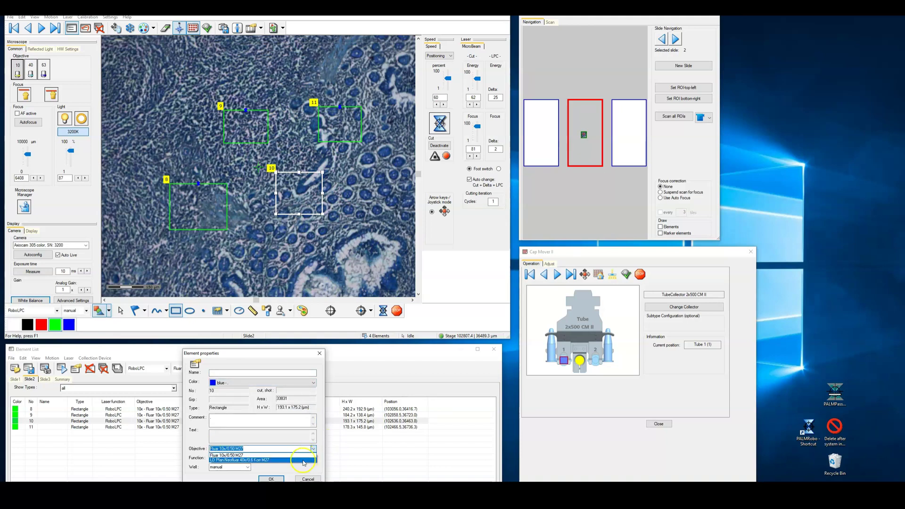
click(303, 460)
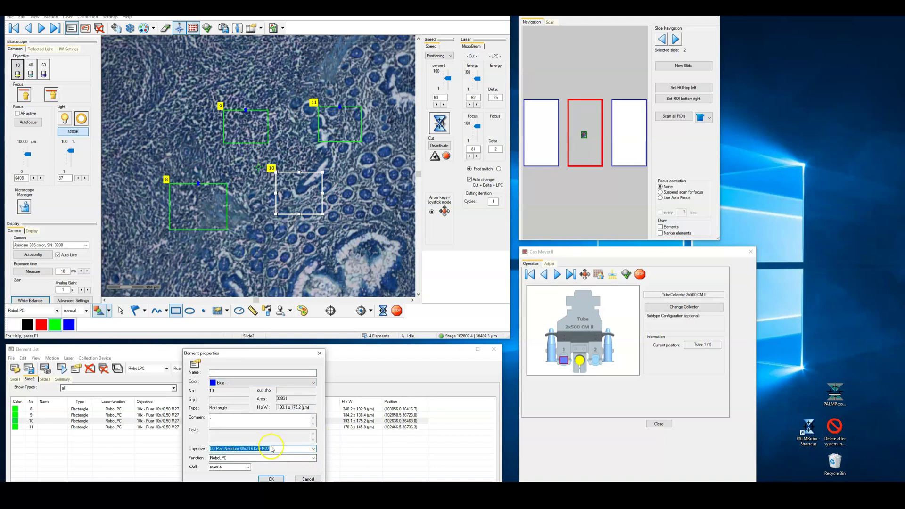
click(314, 449)
click(309, 453)
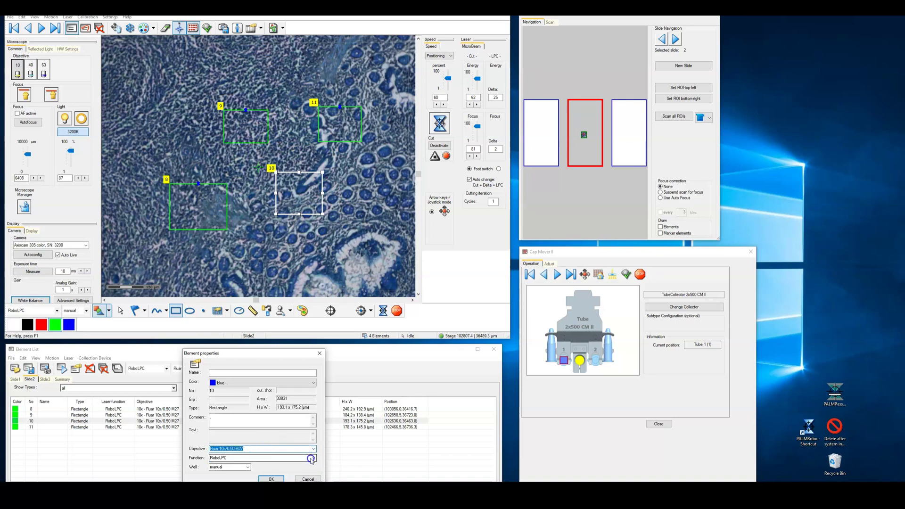
- Set element 10's laser function to Cut and its well to Tube 2, and confirm
click(312, 459)
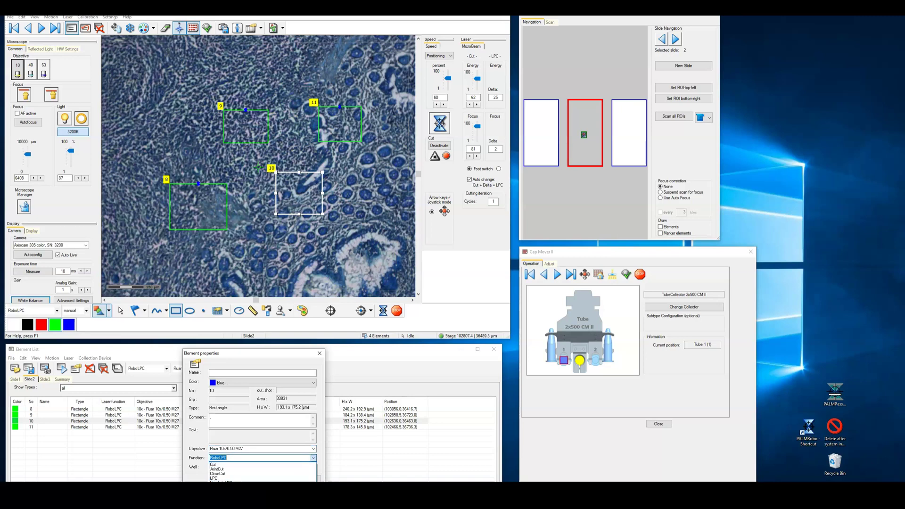
click(290, 465)
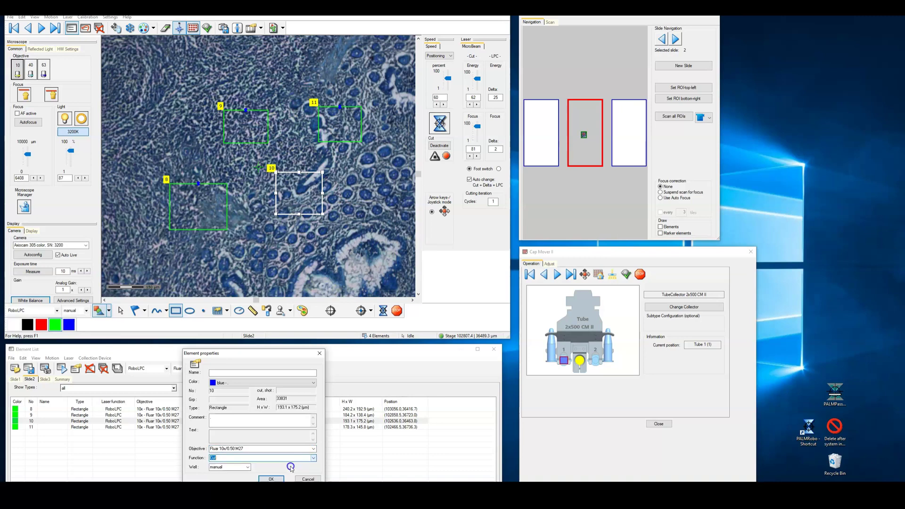
click(248, 468)
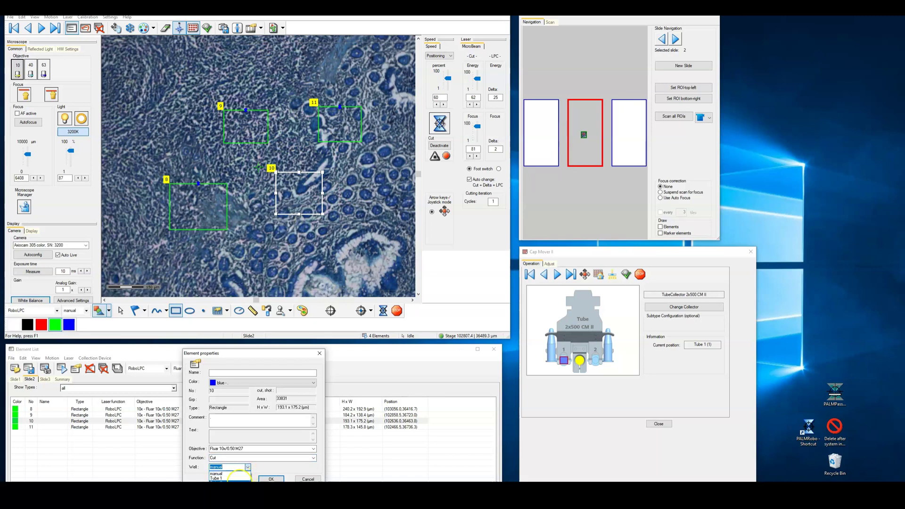
click(239, 481)
key(Return)
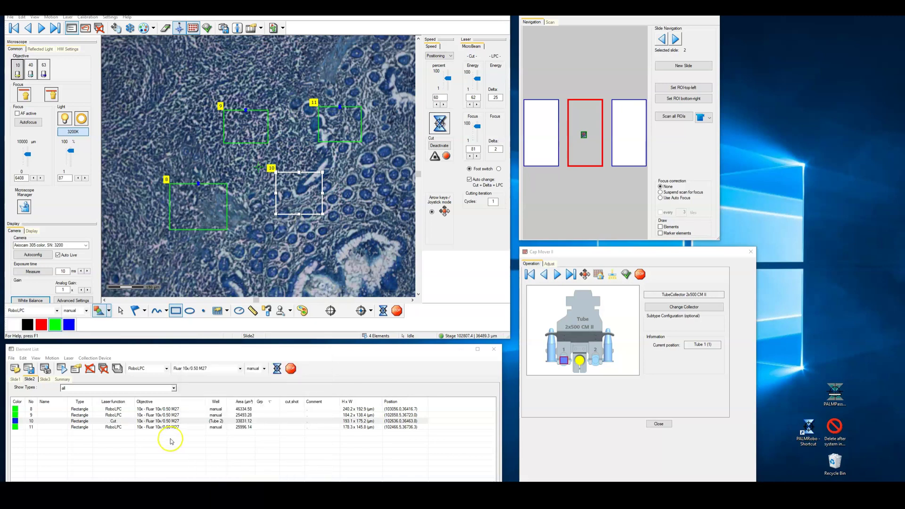
click(171, 409)
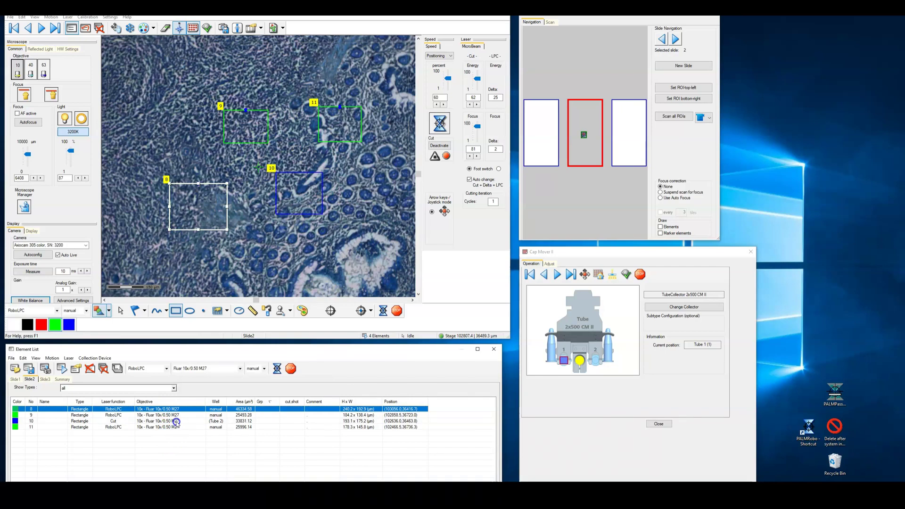
- Assign elements 8 to 10 to Tube 1 with the RoboLPC laser function
shift+click(176, 421)
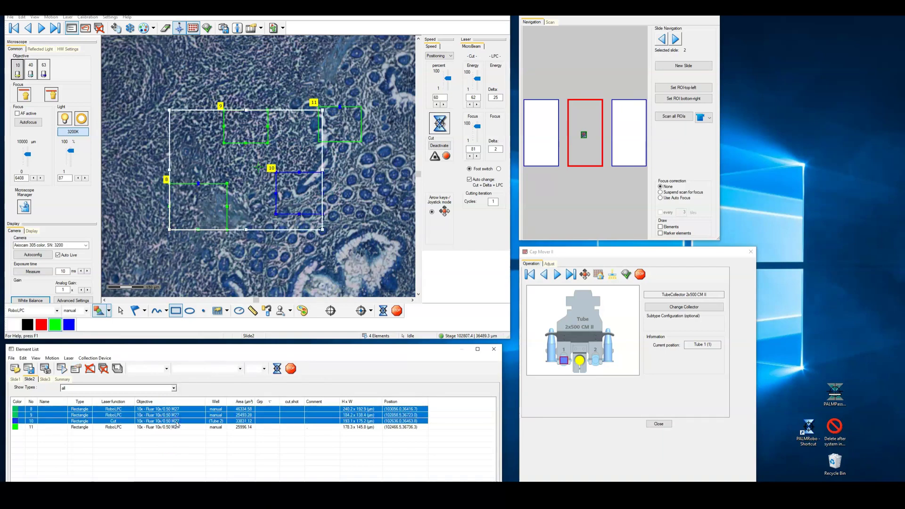
click(263, 369)
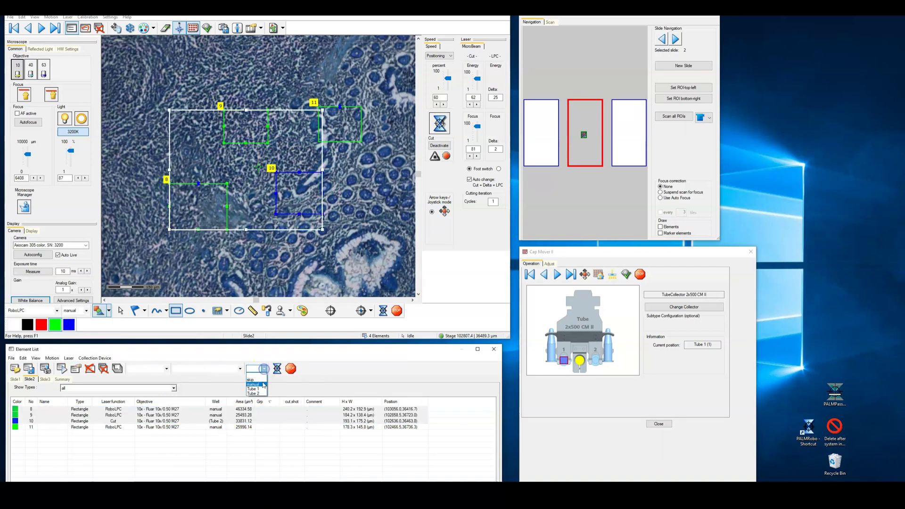
click(263, 389)
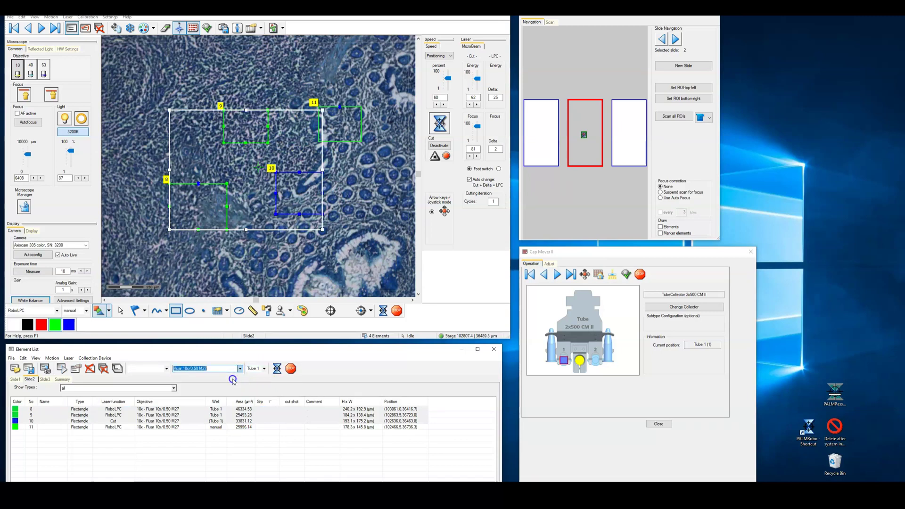
click(166, 369)
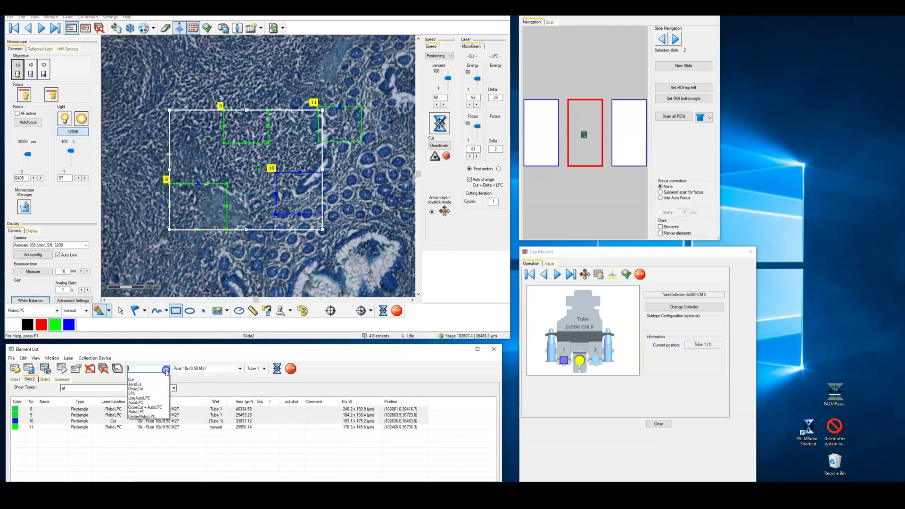
click(154, 412)
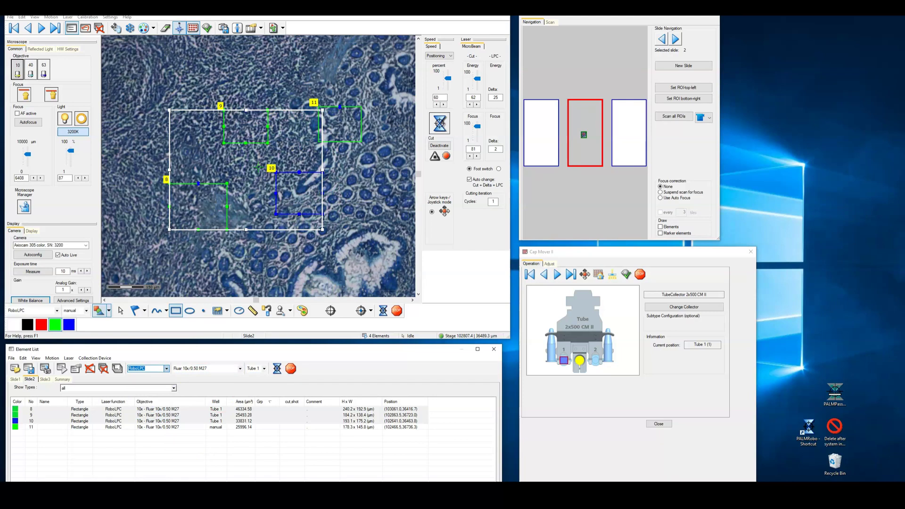
click(347, 396)
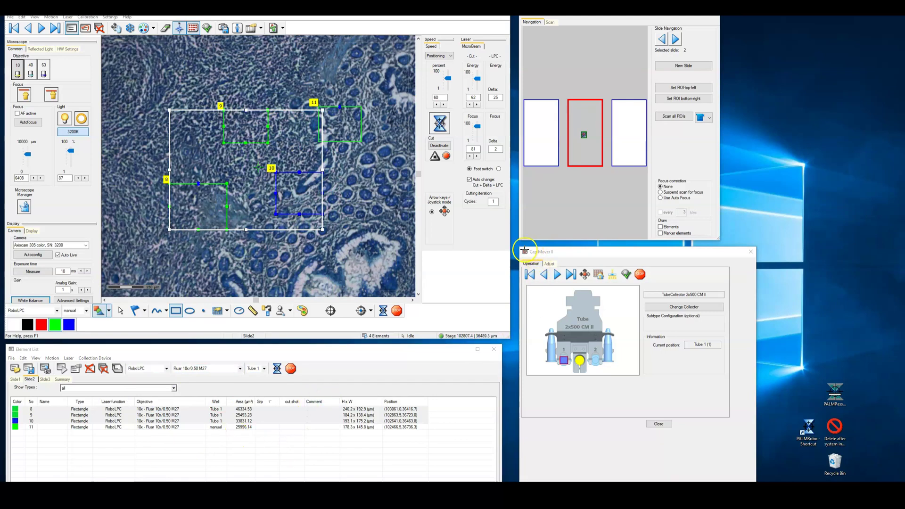
drag(520, 247, 682, 411)
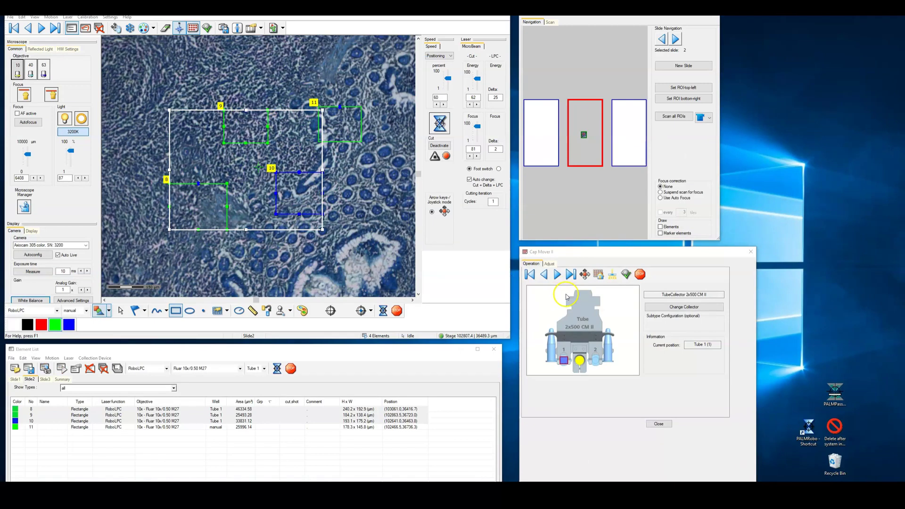
click(580, 363)
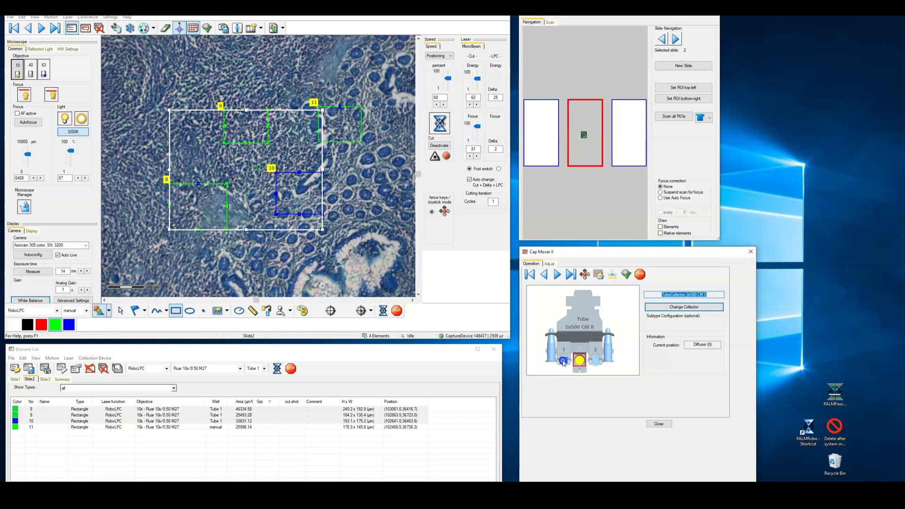
click(564, 361)
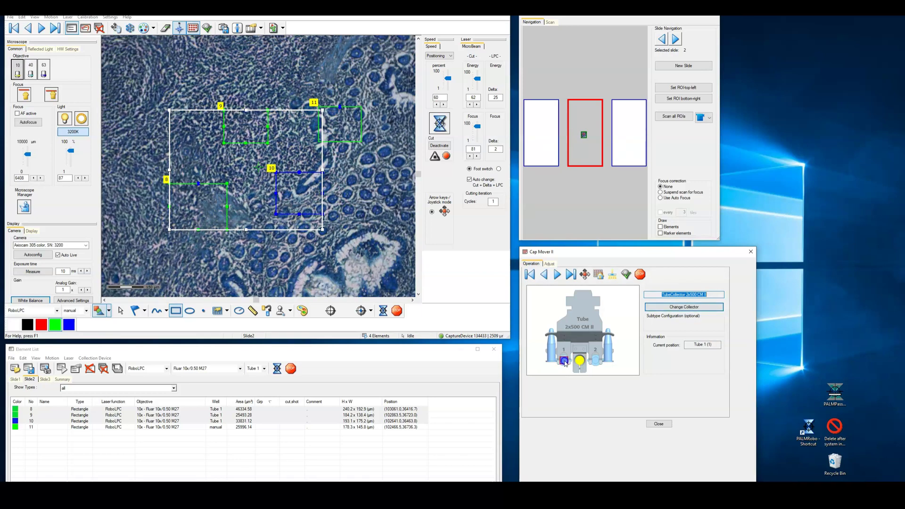
click(581, 362)
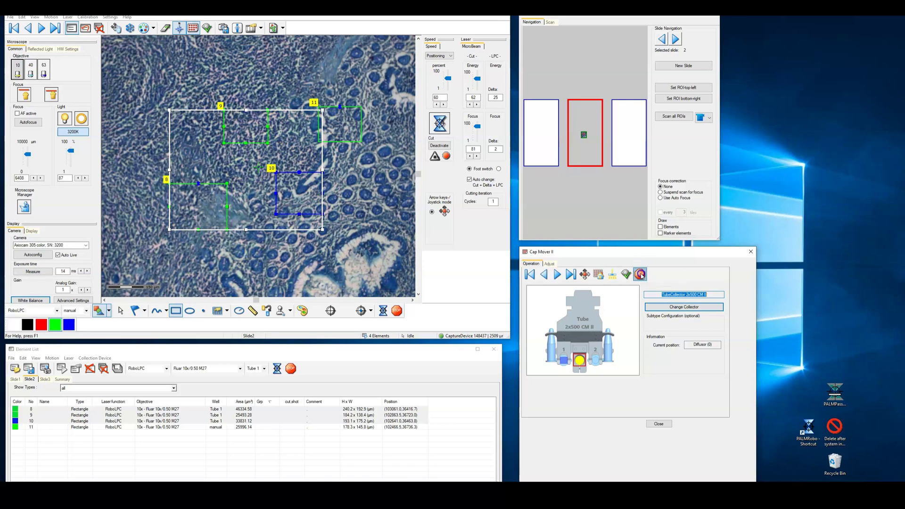
click(640, 274)
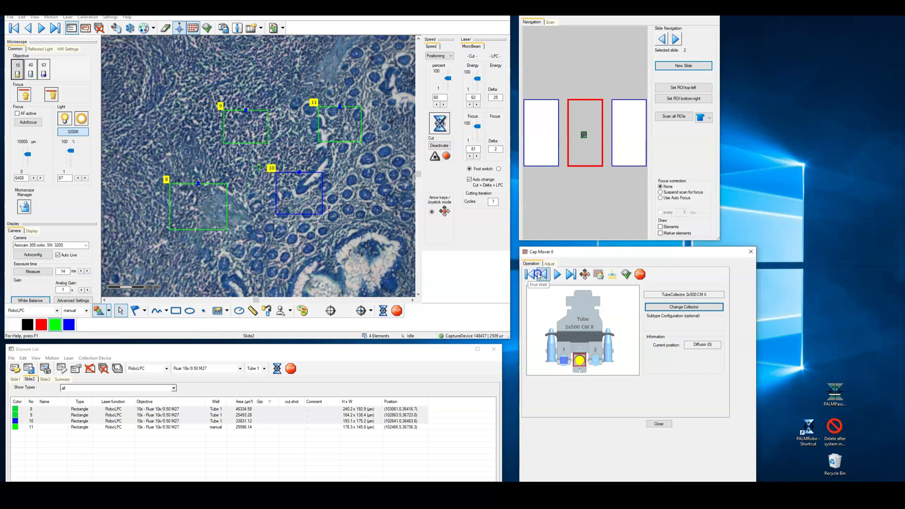
click(552, 264)
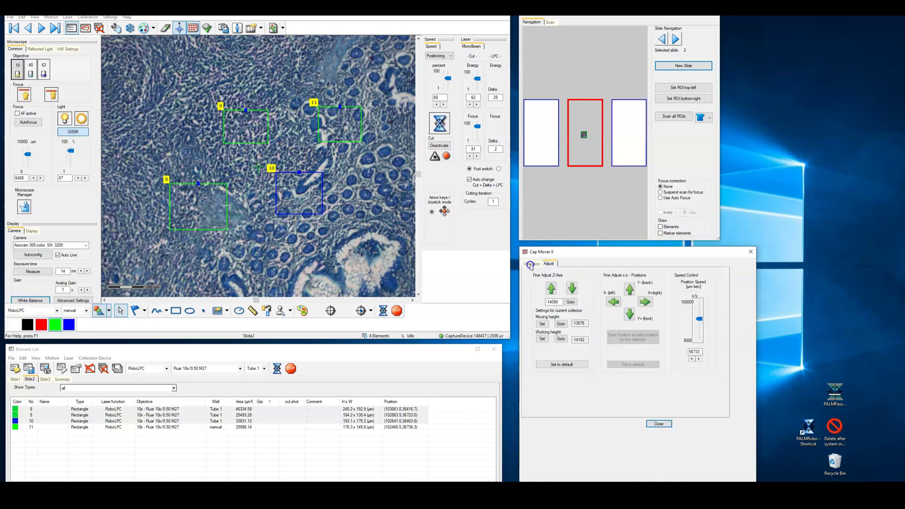
click(531, 264)
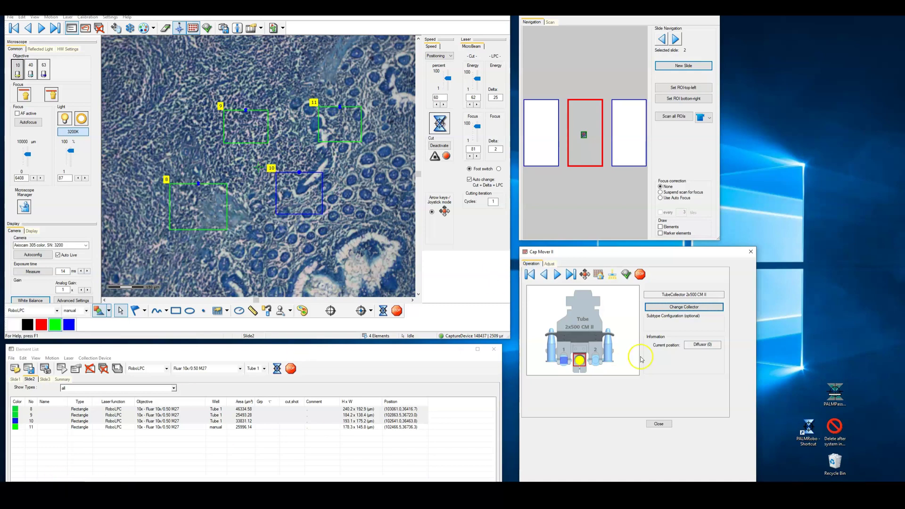
- Clear the selection of elements 8–10 and move the stage using the scanned slide overview
click(316, 445)
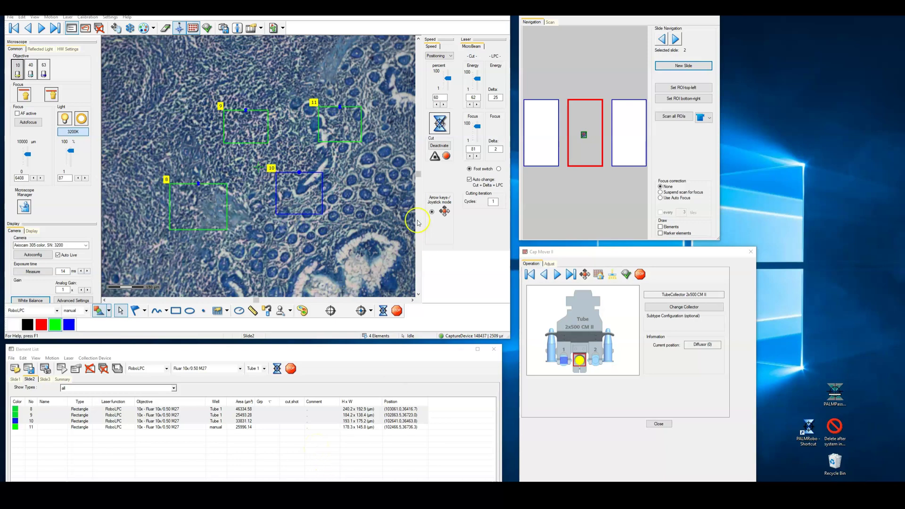
click(475, 227)
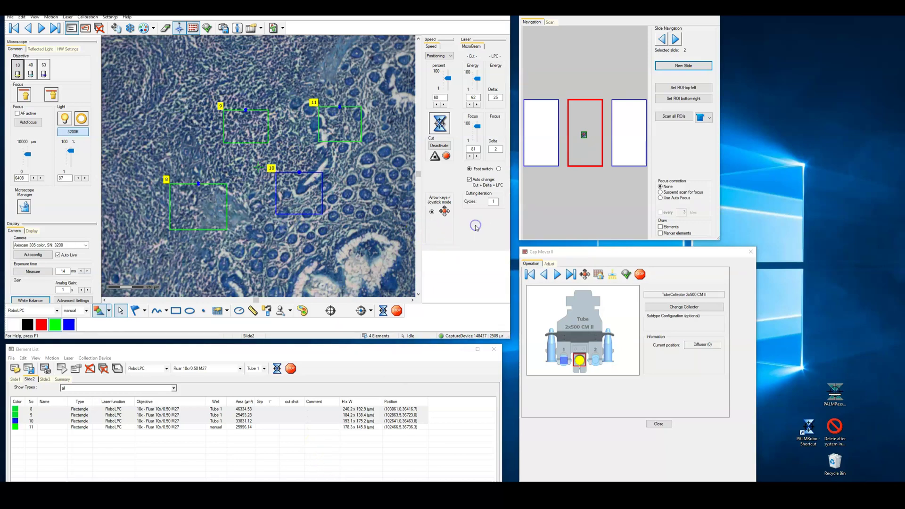
click(274, 144)
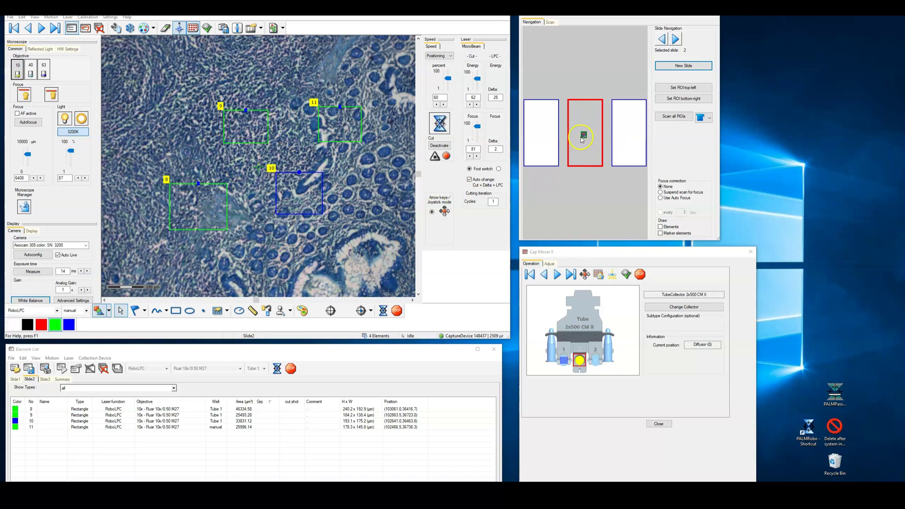
click(551, 23)
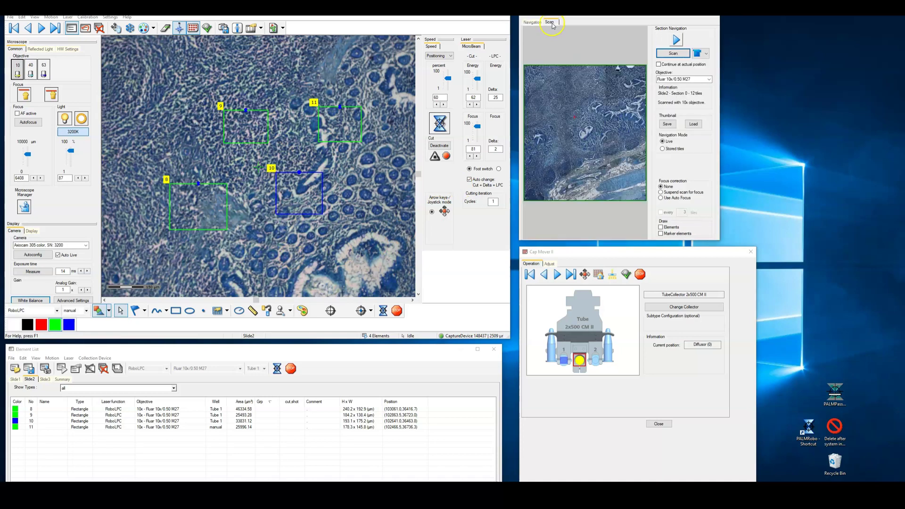
click(585, 126)
click(576, 139)
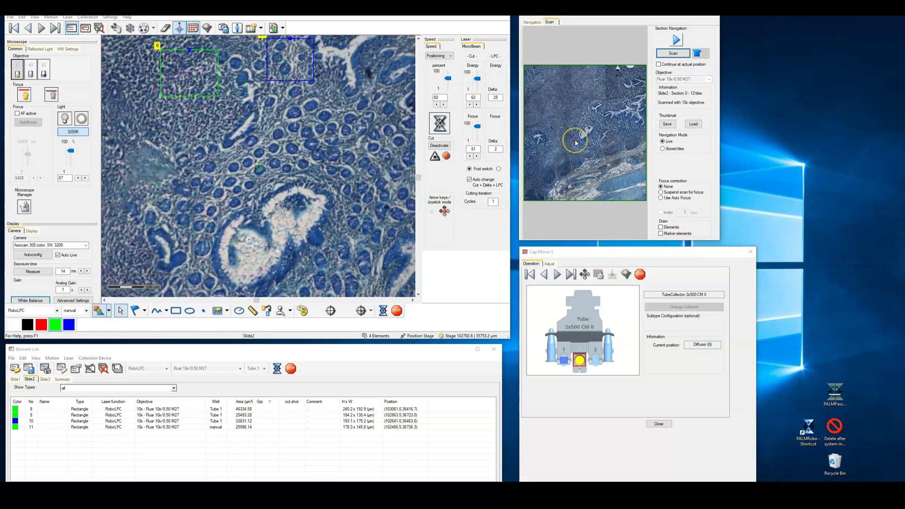
click(597, 132)
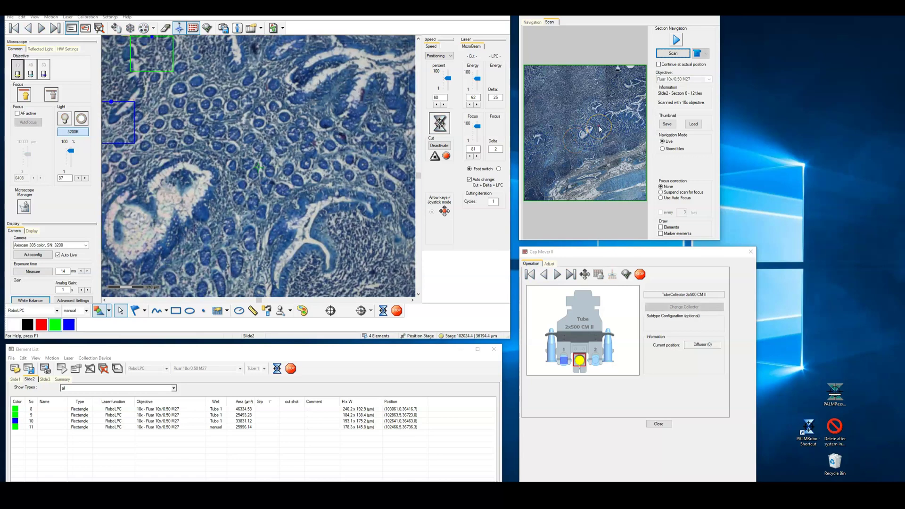
- Pan the stage off the tissue with arrow keys and set stage speed to Scrolling, 100 percent
click(291, 198)
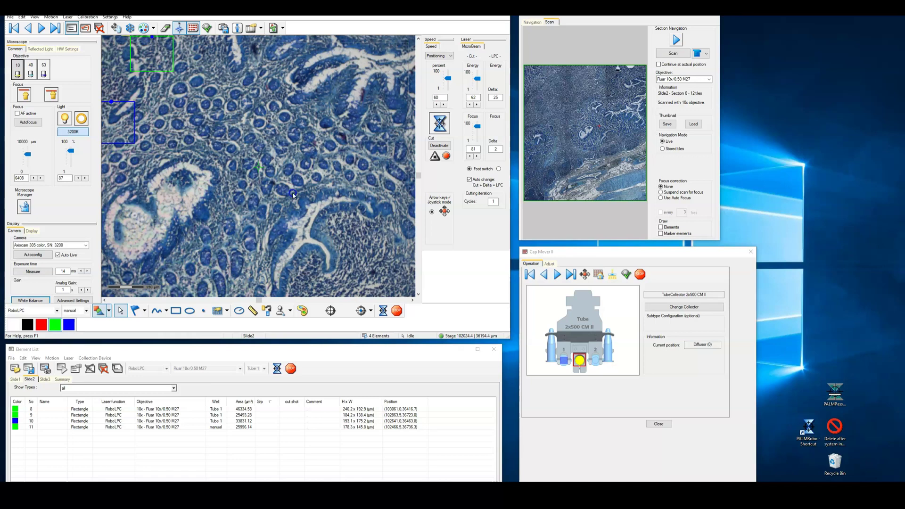
key(Up)
key(Up)
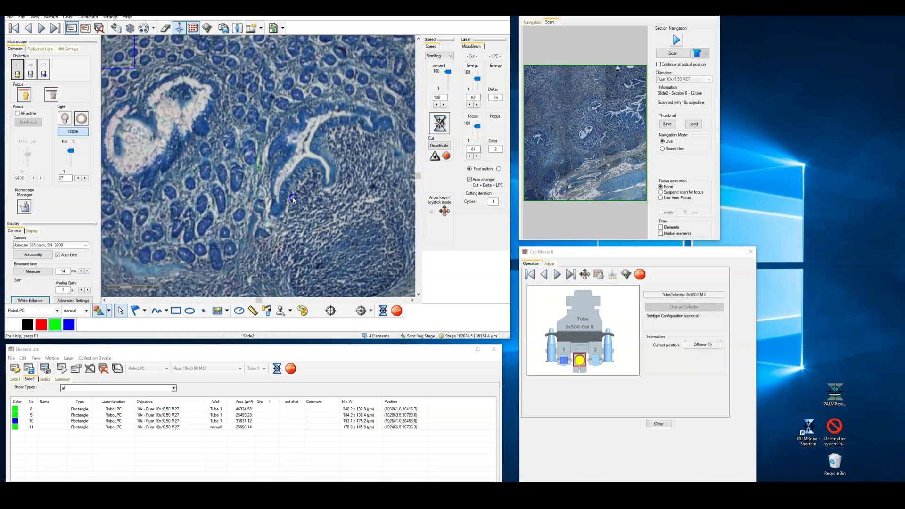
key(Left)
key(Down)
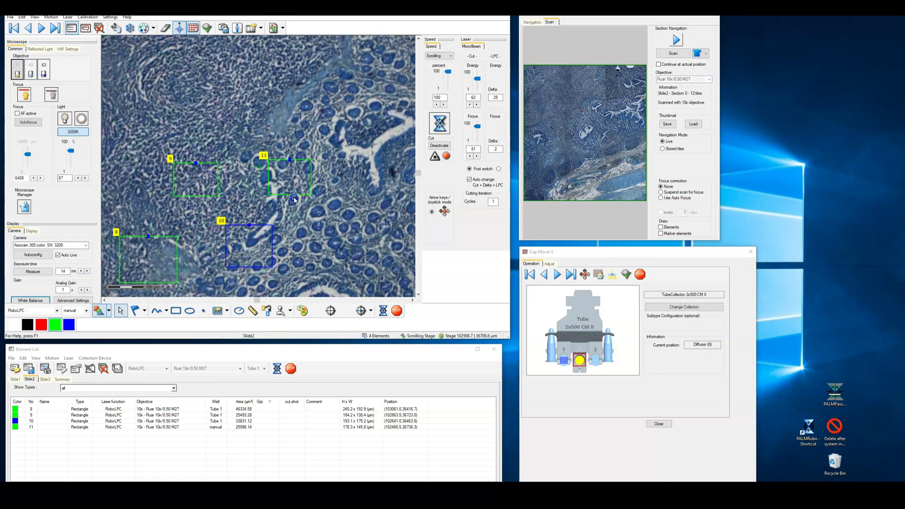
click(406, 187)
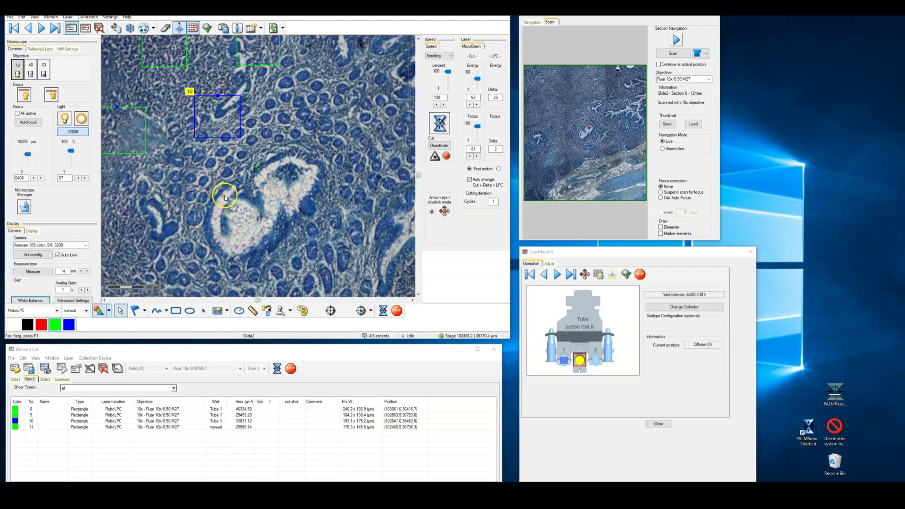
key(Up)
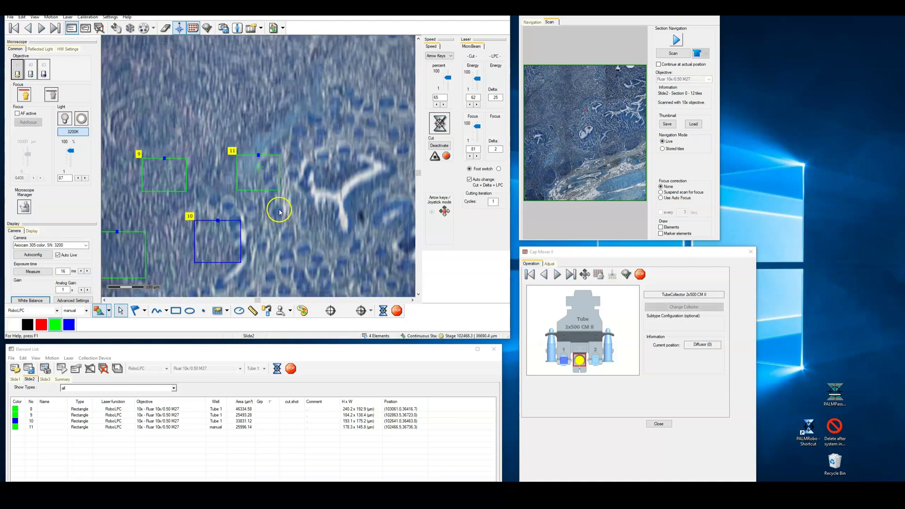
key(Left)
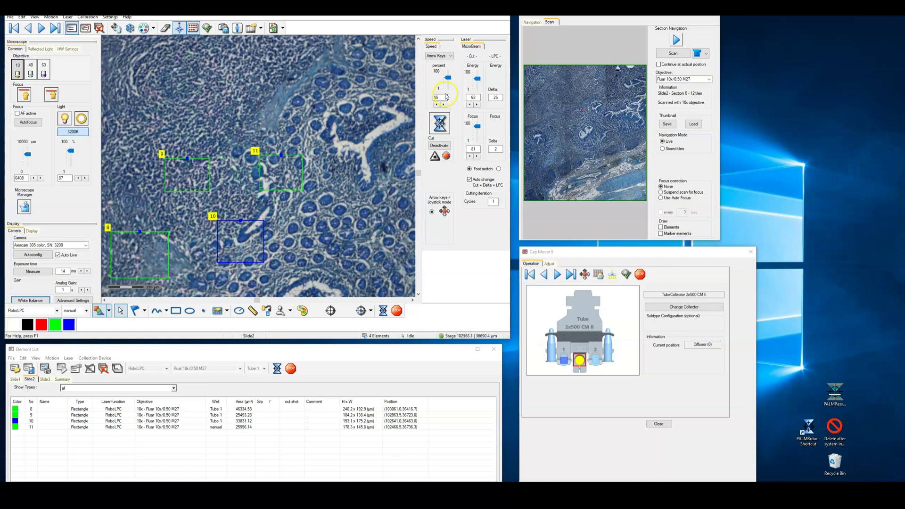
click(449, 79)
drag(450, 82, 448, 83)
click(340, 201)
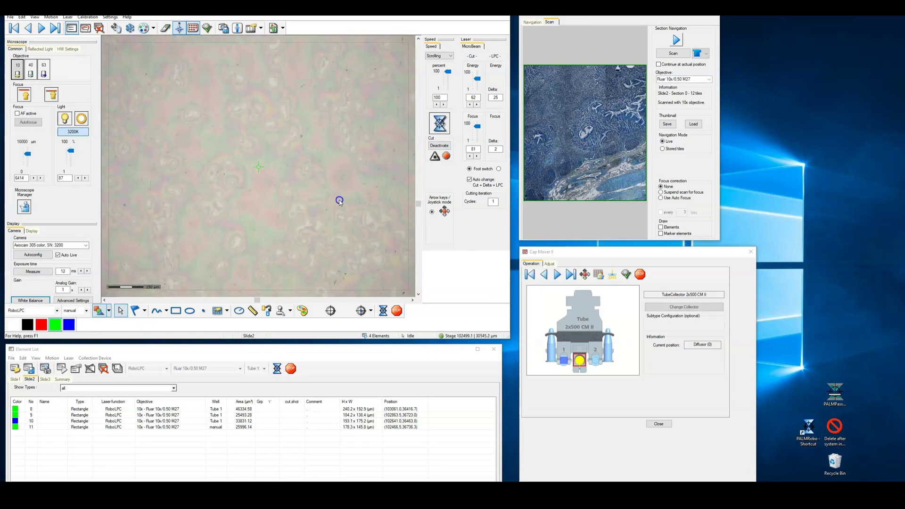
- Fine-tune focus on the blank membrane from 6414 to 6404 with the mouse wheel
scroll(319, 197, down, 2)
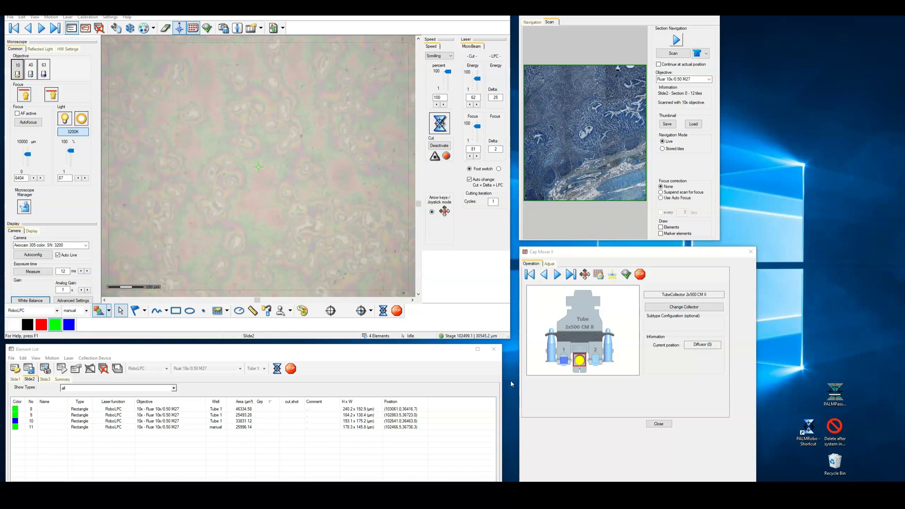
- Delete elements 8–11 from the element list
click(183, 409)
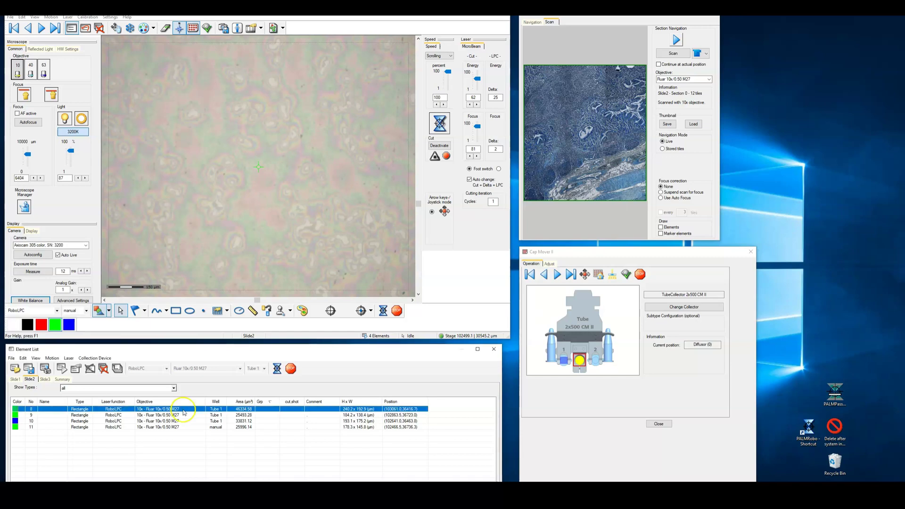
shift+click(184, 427)
key(Delete)
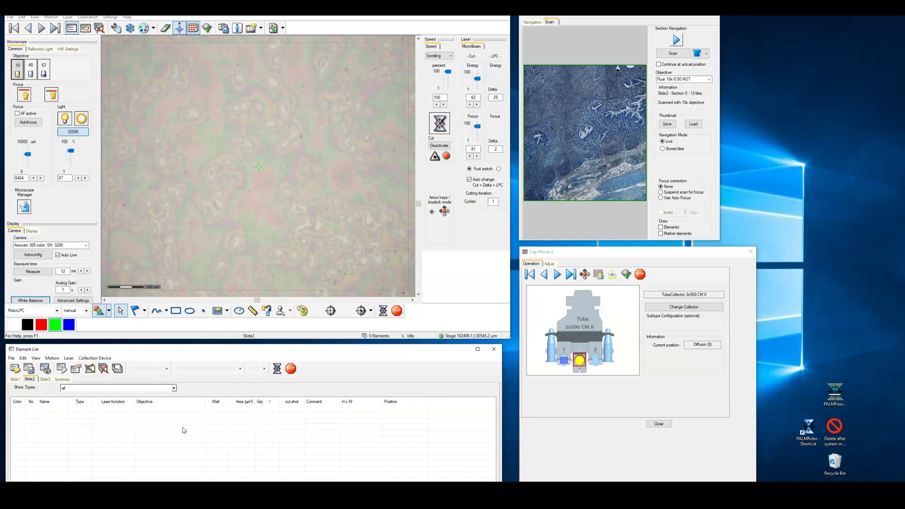
- Draw a rectangle at the membrane centre, laser-cut it with the Cut function, then delete element 12
click(181, 313)
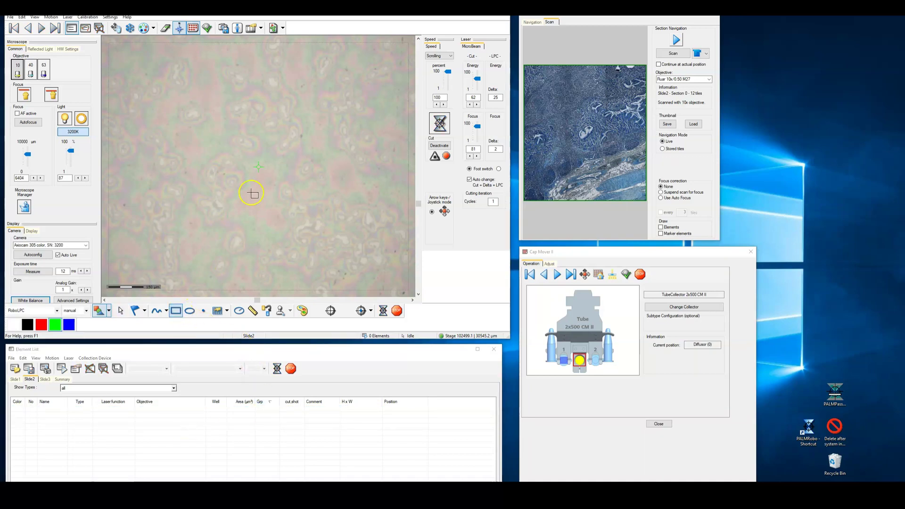
drag(220, 140, 287, 192)
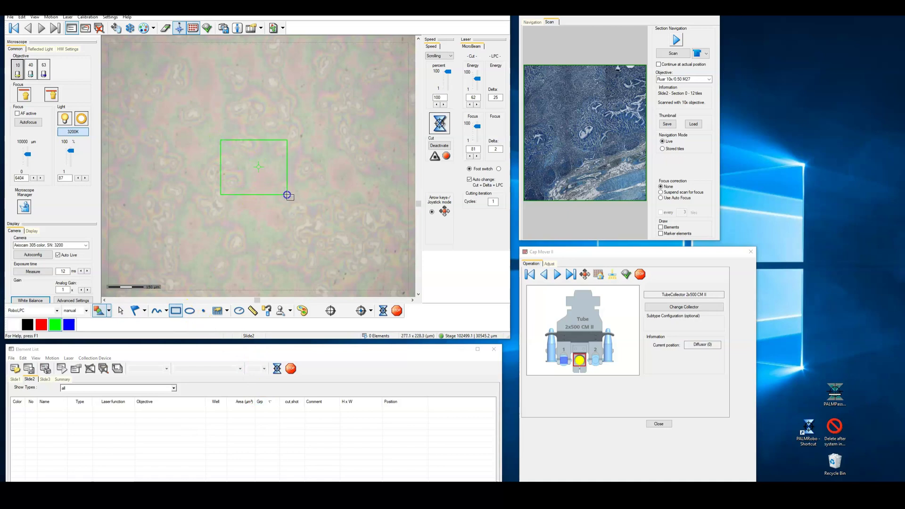
click(287, 195)
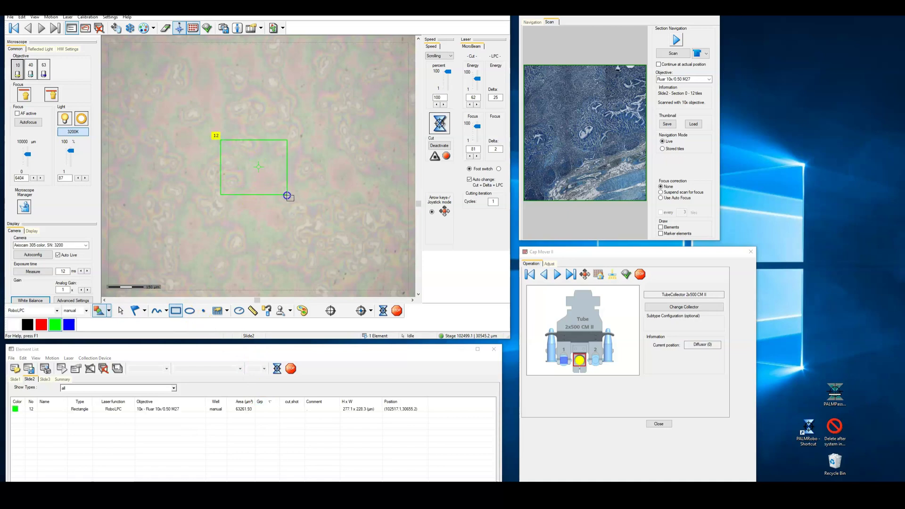
click(199, 413)
click(166, 369)
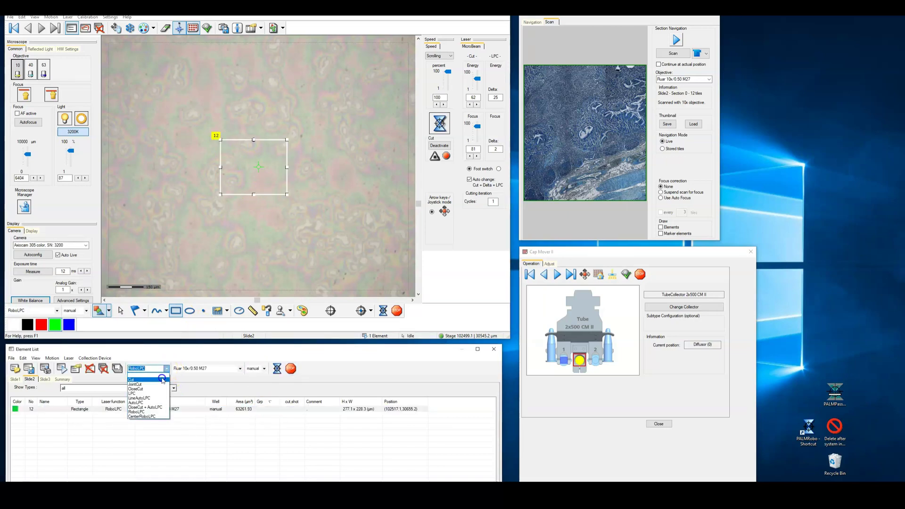
click(162, 380)
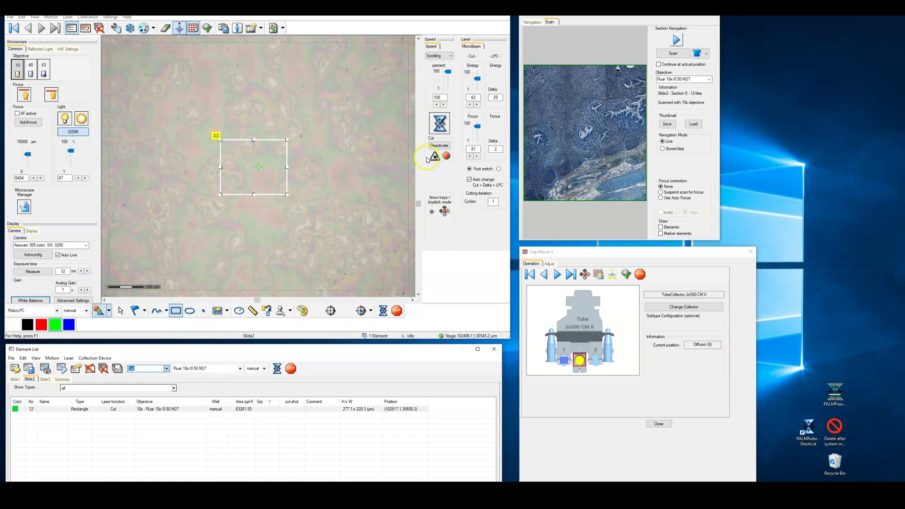
click(439, 124)
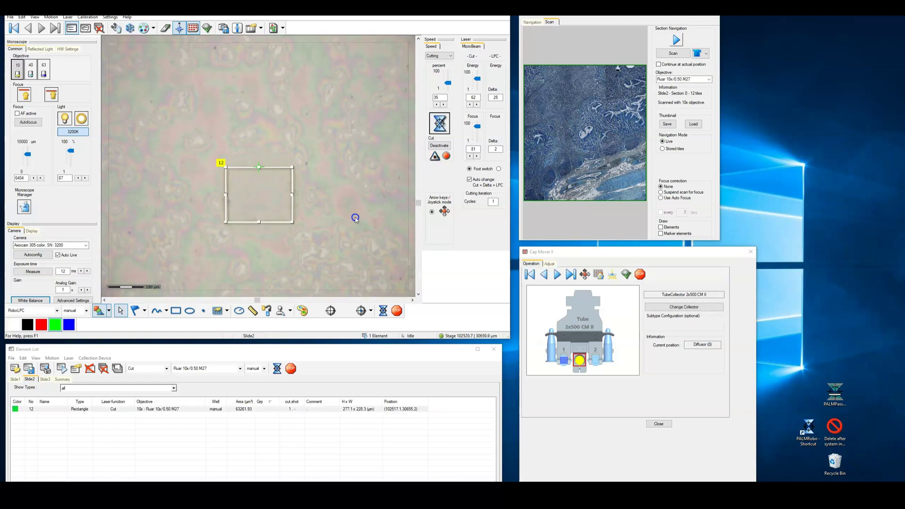
click(265, 218)
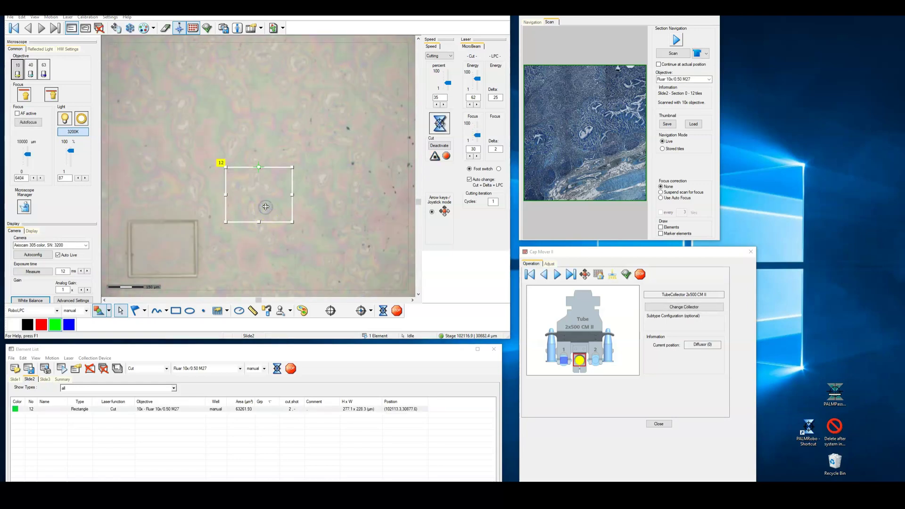
key(Delete)
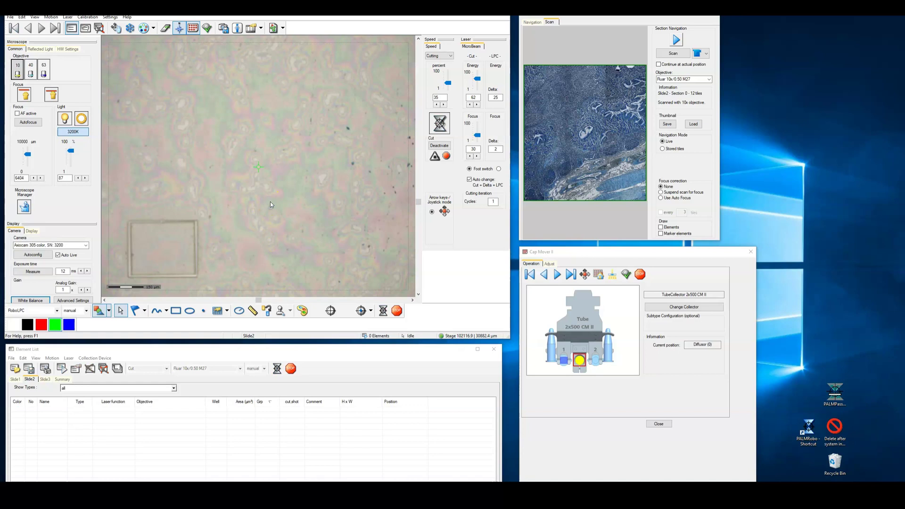
- Draw a wavy freehand line across the membrane with the Cut function and start cutting it
click(56, 311)
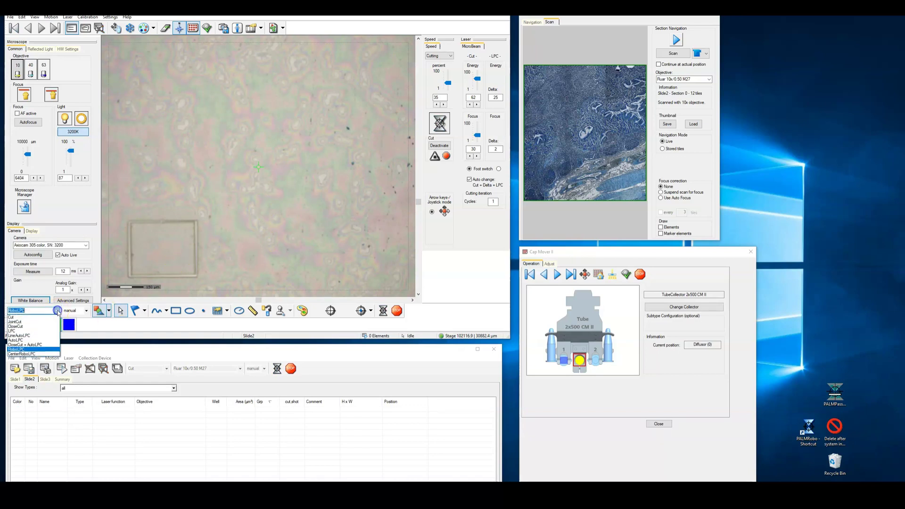
click(50, 317)
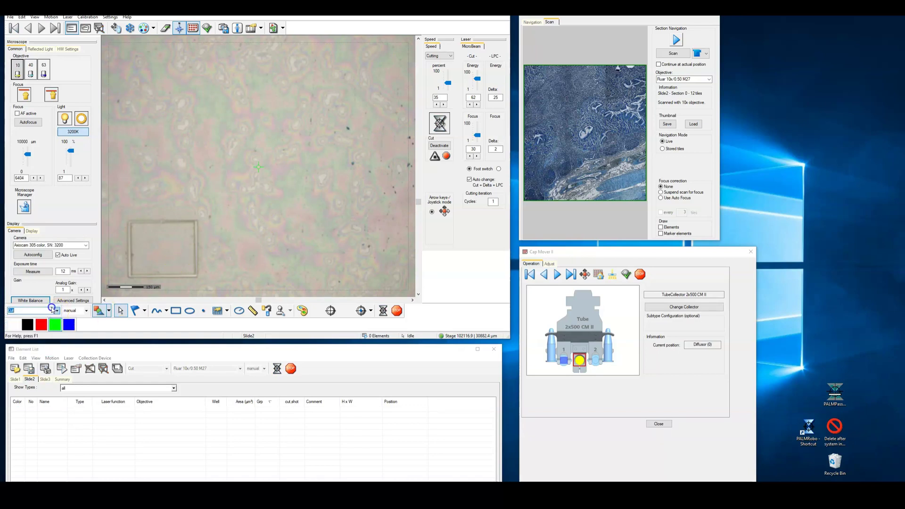
click(157, 311)
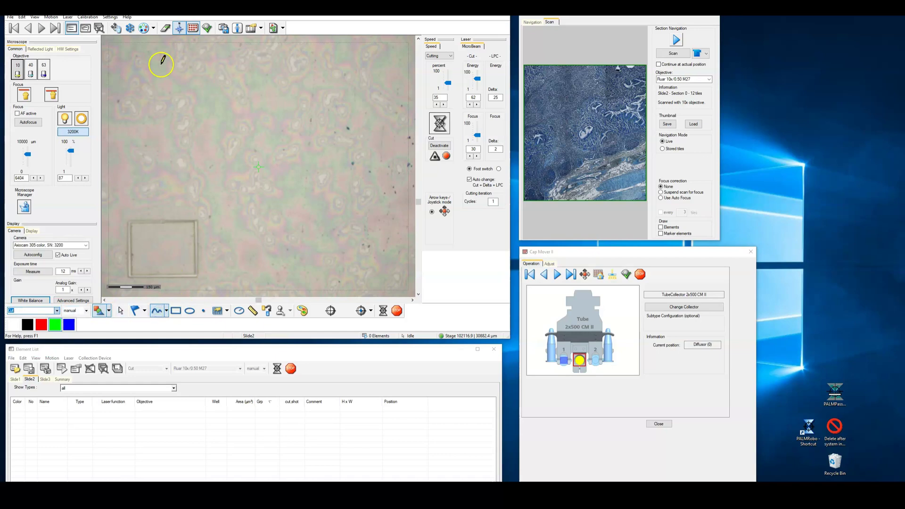
mouse_move(146, 64)
mouse_down()
mouse_move(311, 62)
mouse_move(289, 81)
mouse_move(156, 112)
mouse_move(262, 133)
mouse_move(313, 175)
mouse_move(190, 182)
mouse_move(196, 216)
mouse_up()
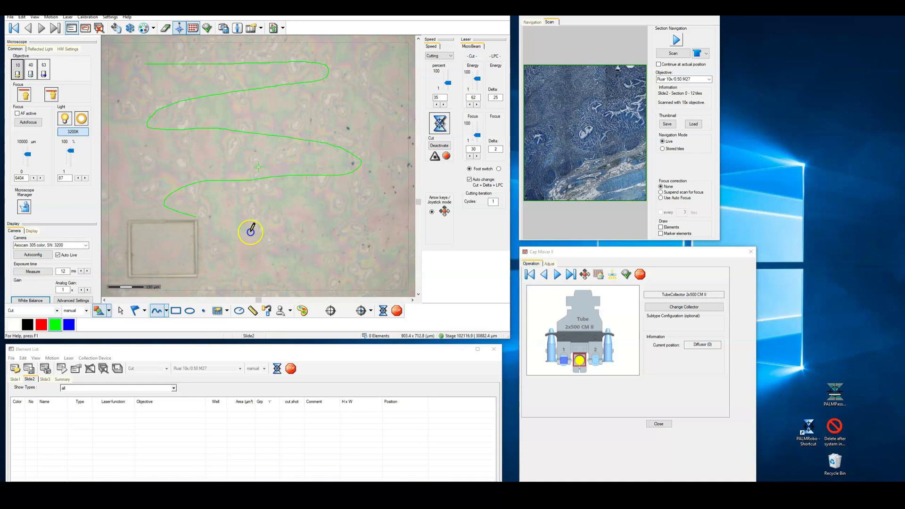
drag(250, 231, 335, 249)
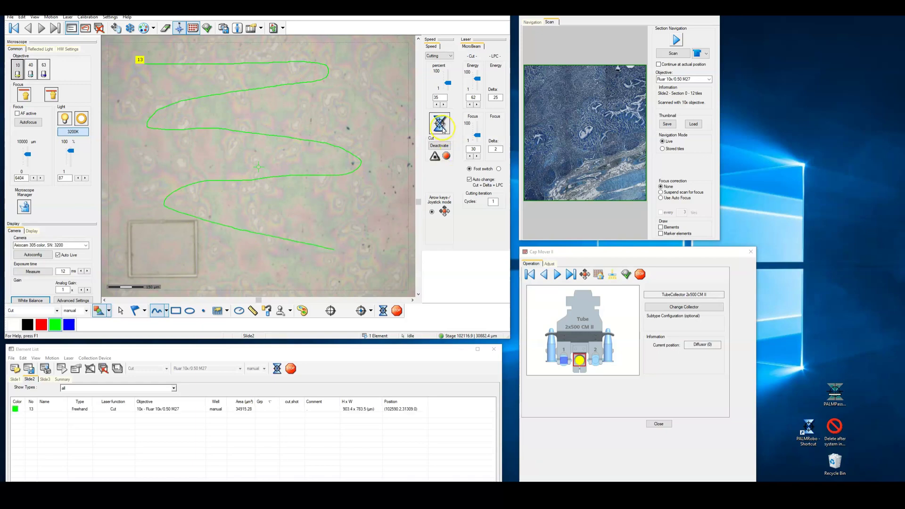
click(441, 125)
- Keep the Cutting speed mode, drop the speed to its minimum of 3, and raise the cut energy
click(450, 56)
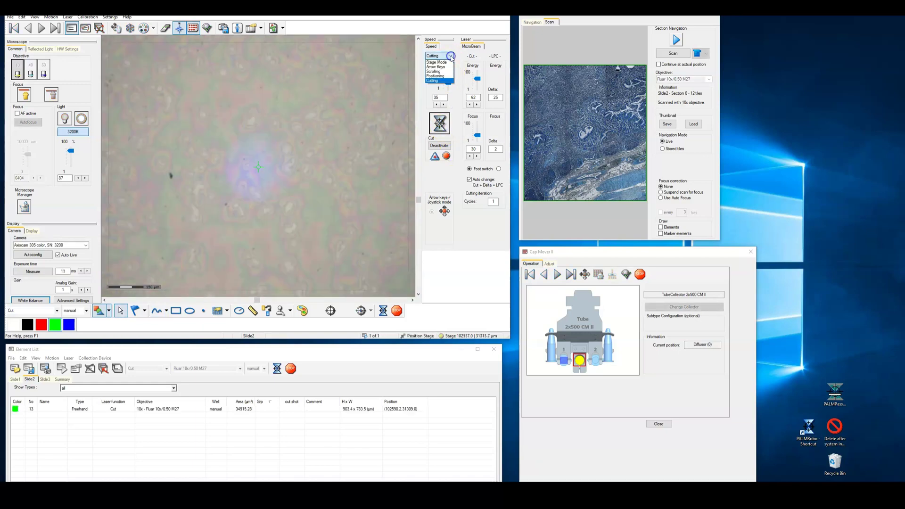
click(445, 80)
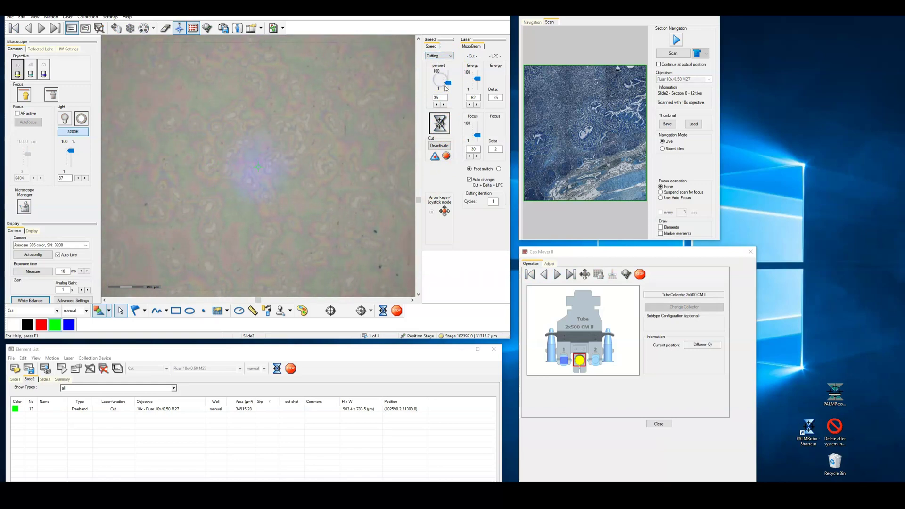
drag(445, 86, 448, 88)
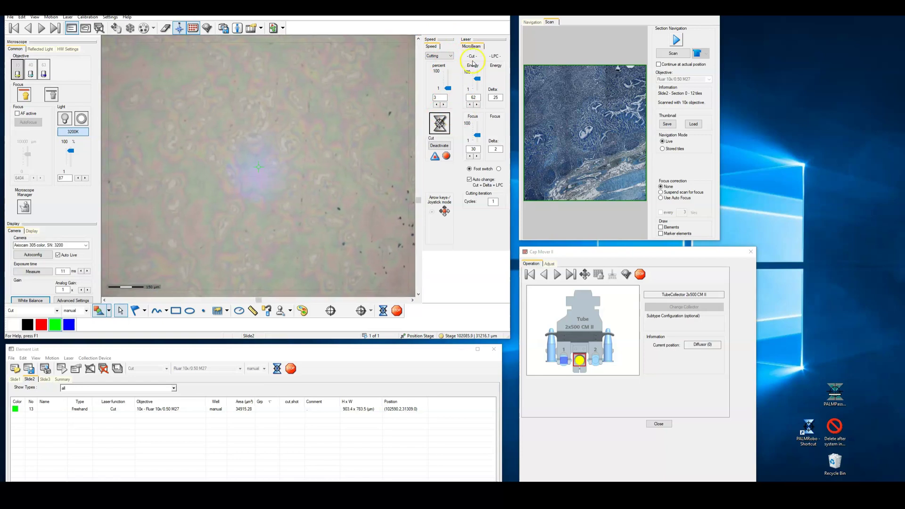
drag(477, 80, 477, 79)
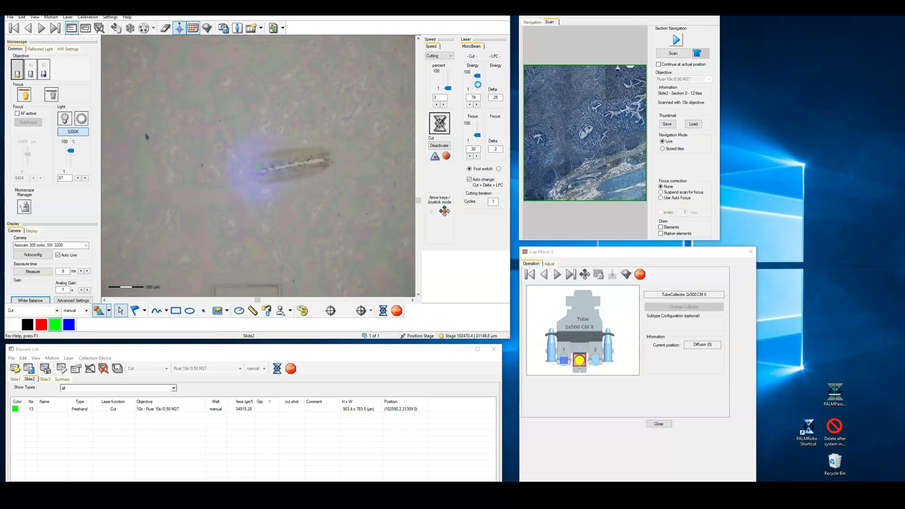
- Fine-tune energy to 57 and focus to 89 while cutting, then show the three-slide overview
scroll(479, 87, up, 1)
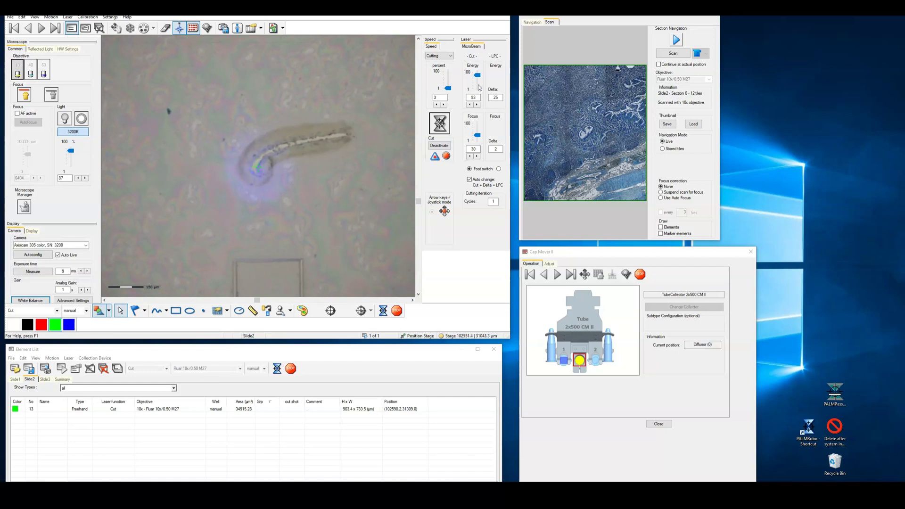
click(545, 97)
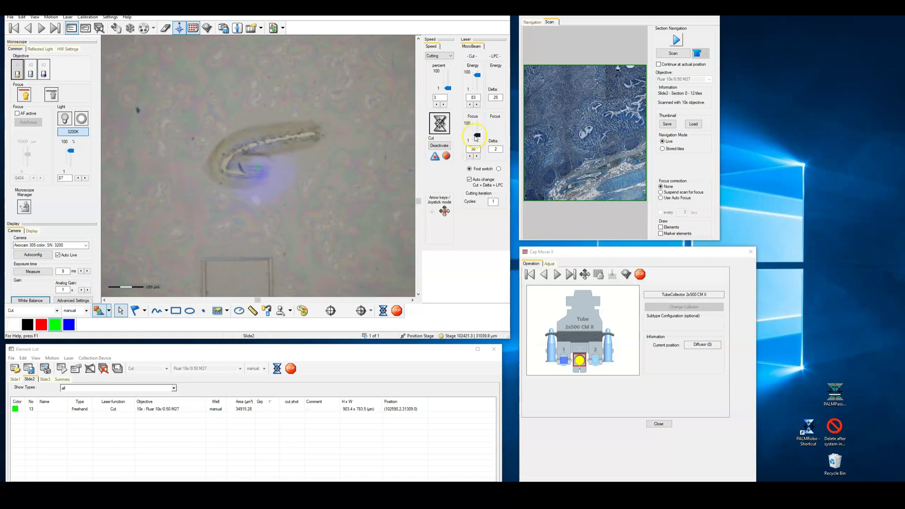
scroll(476, 138, up, 5)
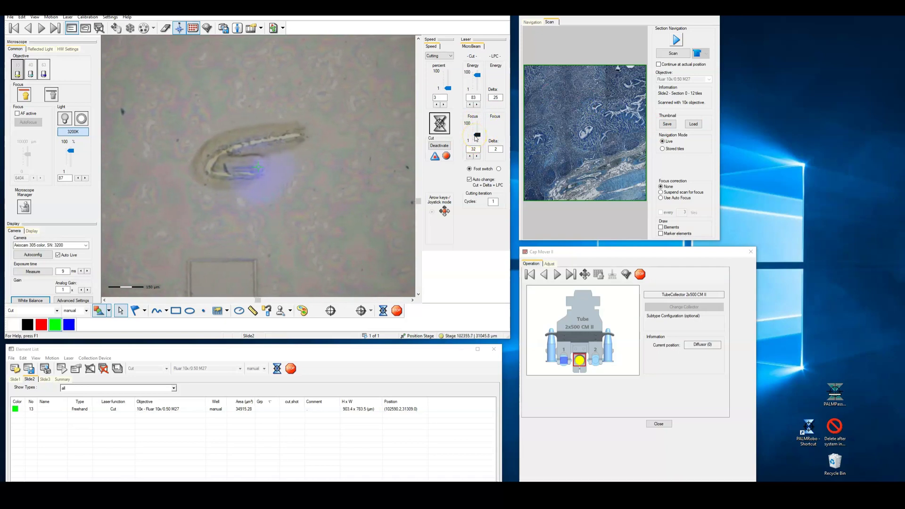
scroll(476, 138, up, 7)
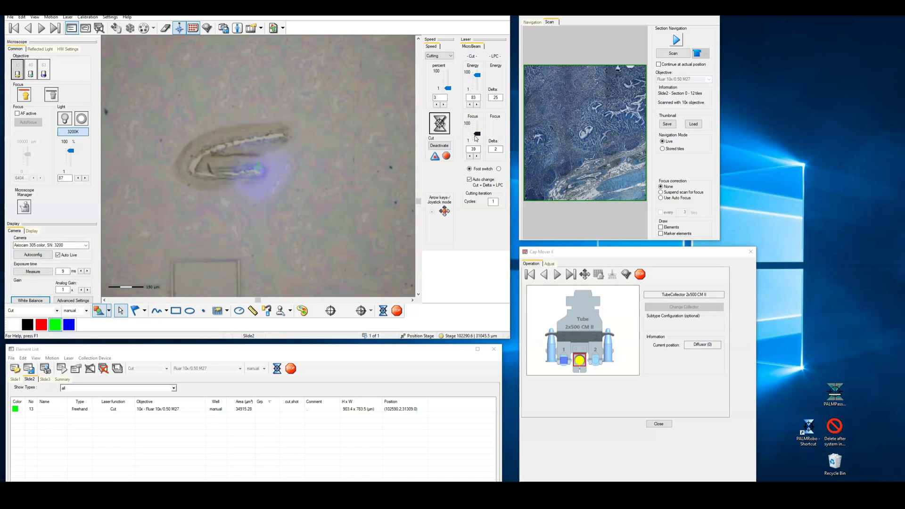
scroll(477, 138, up, 6)
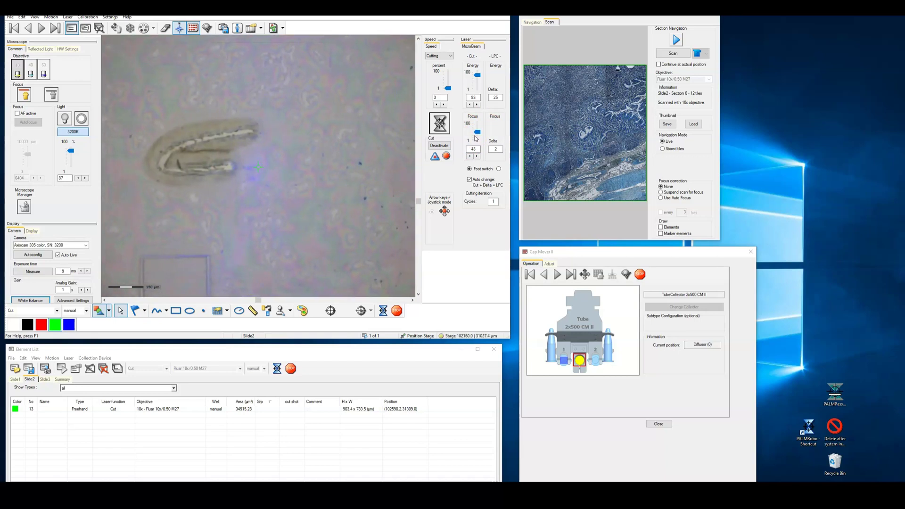
scroll(476, 138, down, 8)
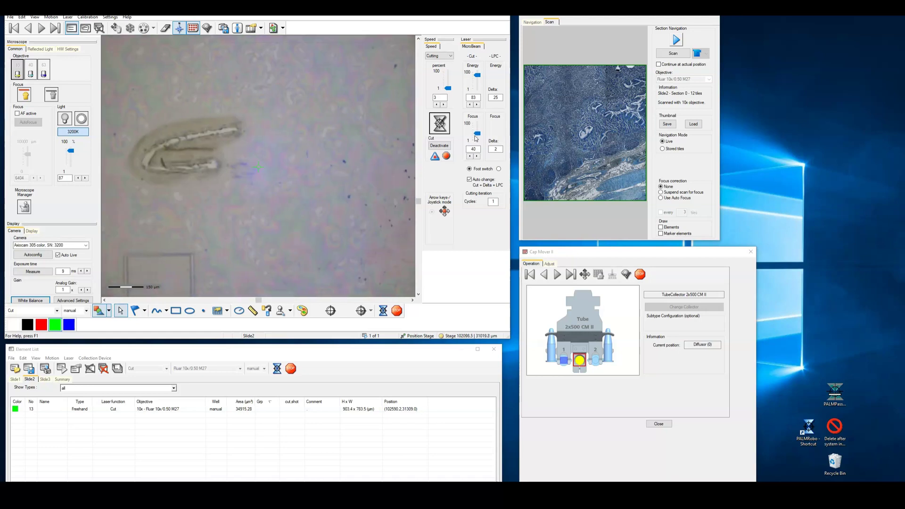
scroll(477, 138, down, 6)
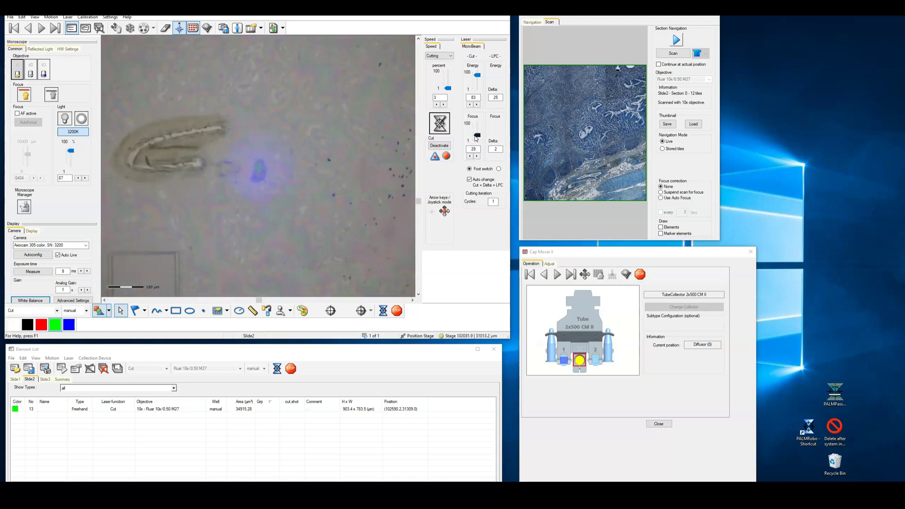
scroll(476, 138, down, 9)
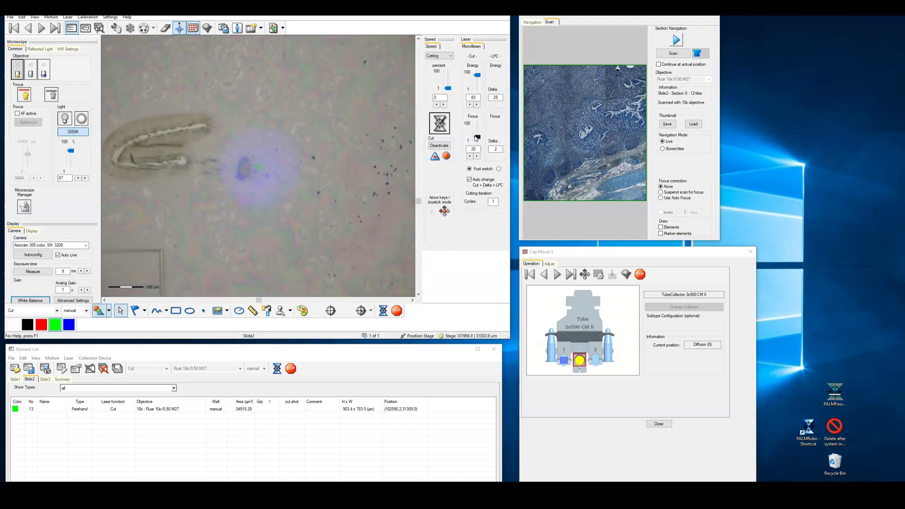
scroll(476, 139, up, 1)
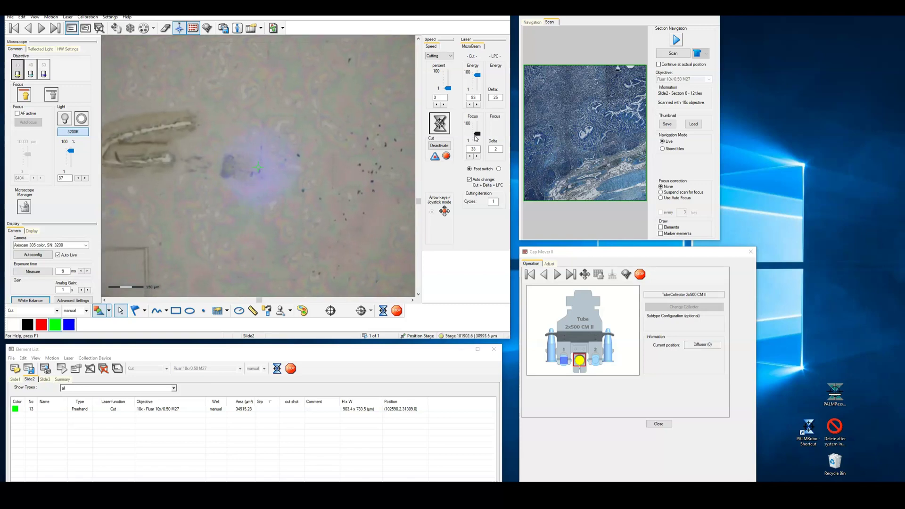
scroll(476, 138, up, 13)
scroll(476, 139, up, 13)
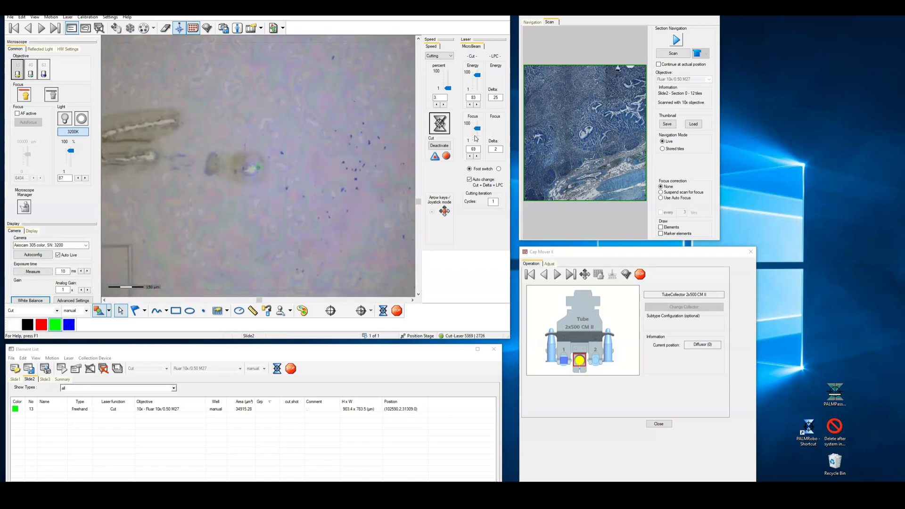
scroll(476, 138, up, 2)
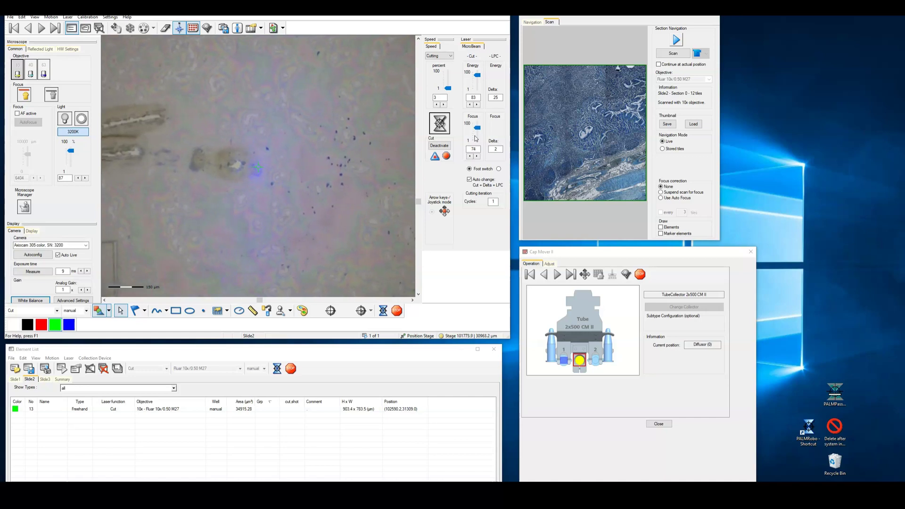
scroll(476, 138, up, 2)
scroll(477, 138, up, 1)
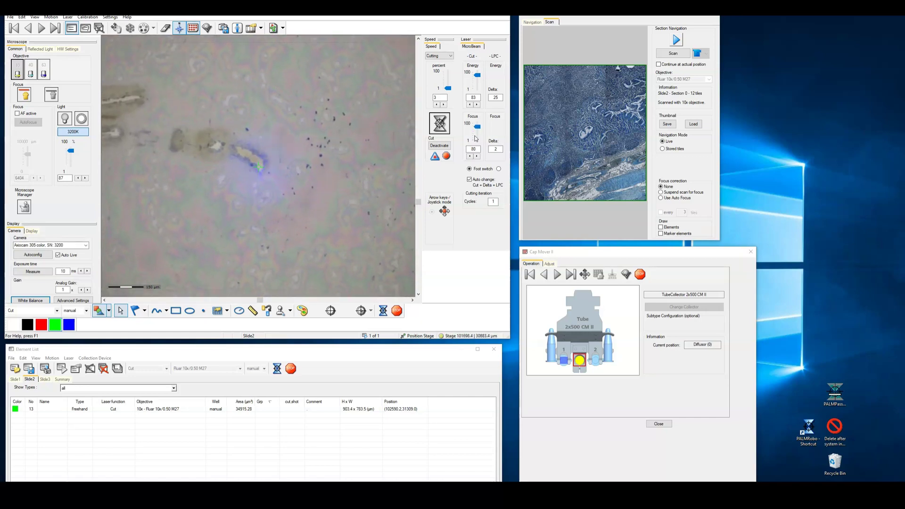
scroll(476, 139, up, 1)
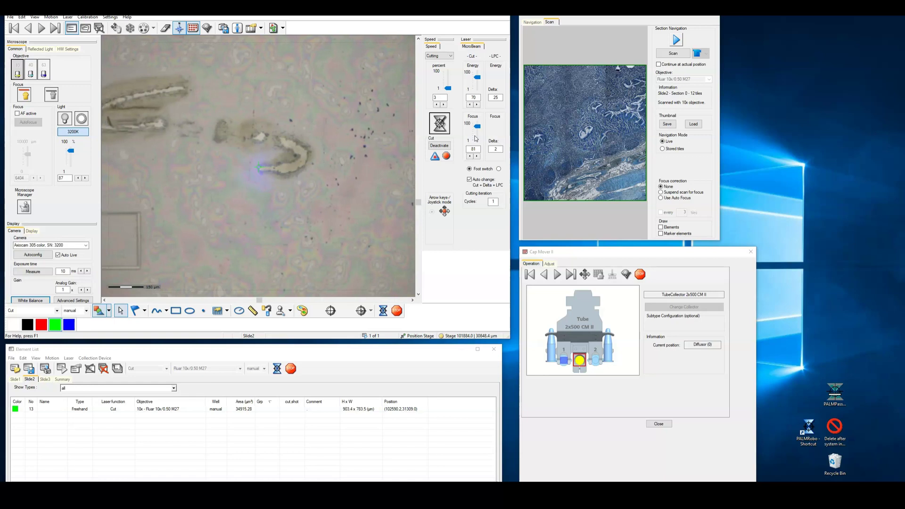
scroll(476, 138, up, 1)
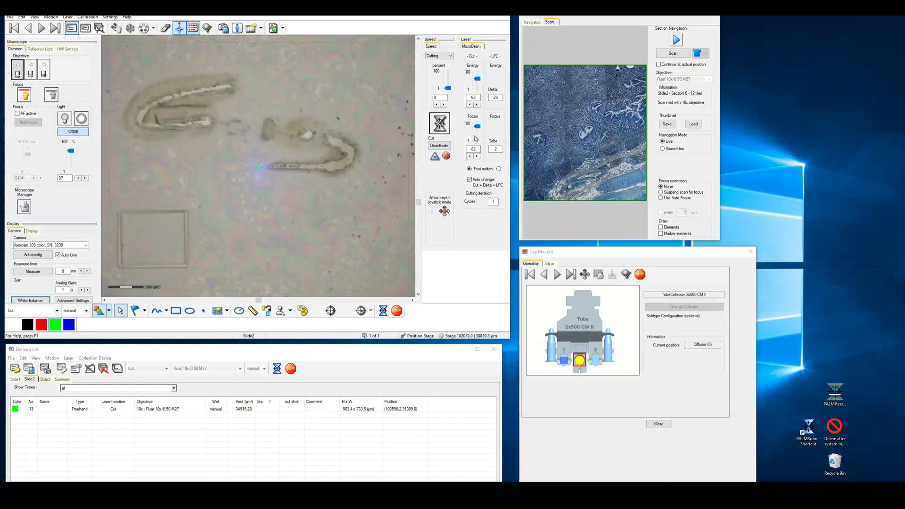
scroll(476, 138, up, 6)
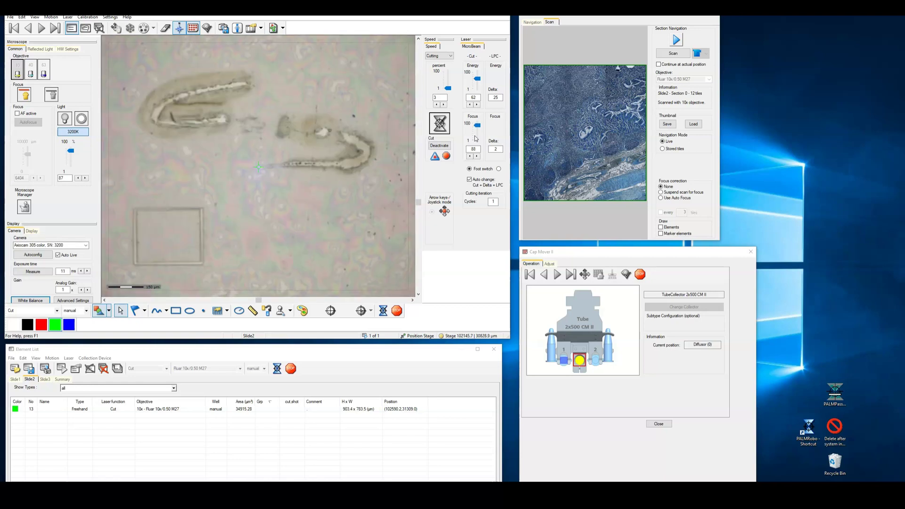
scroll(476, 139, up, 1)
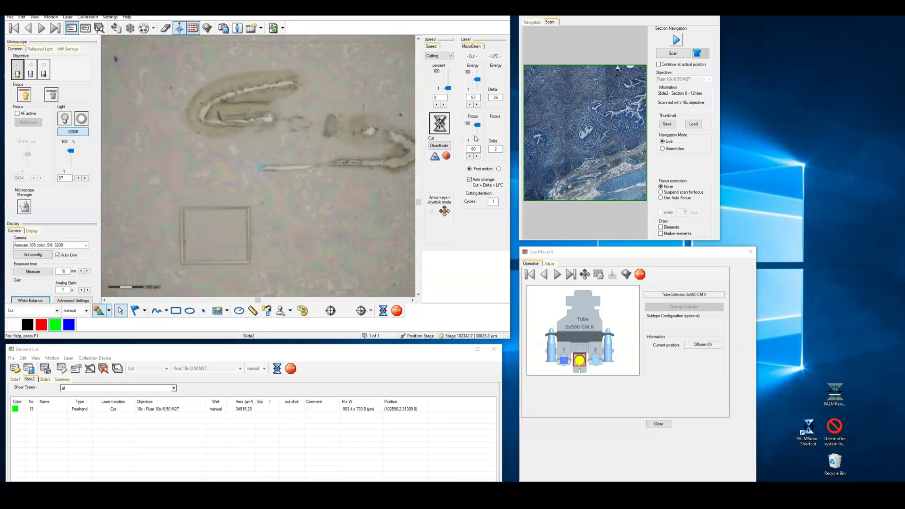
scroll(476, 138, down, 6)
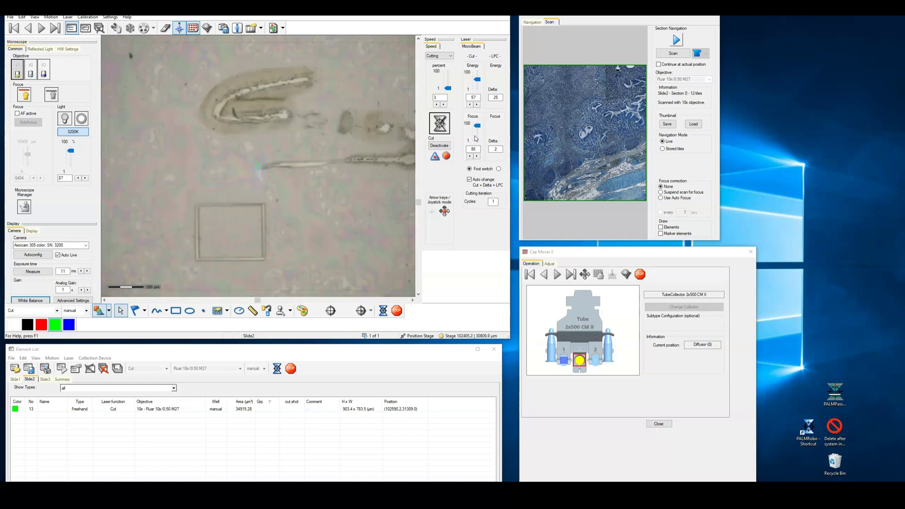
scroll(477, 138, up, 3)
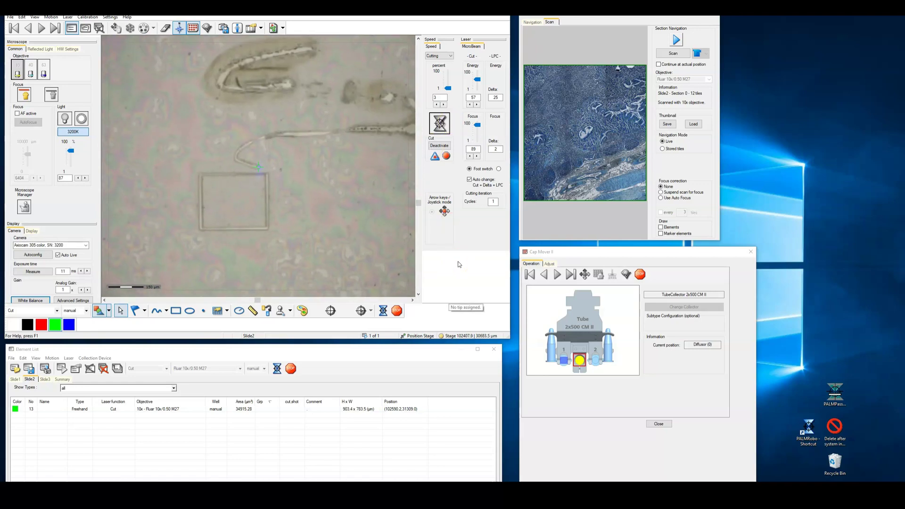
click(535, 23)
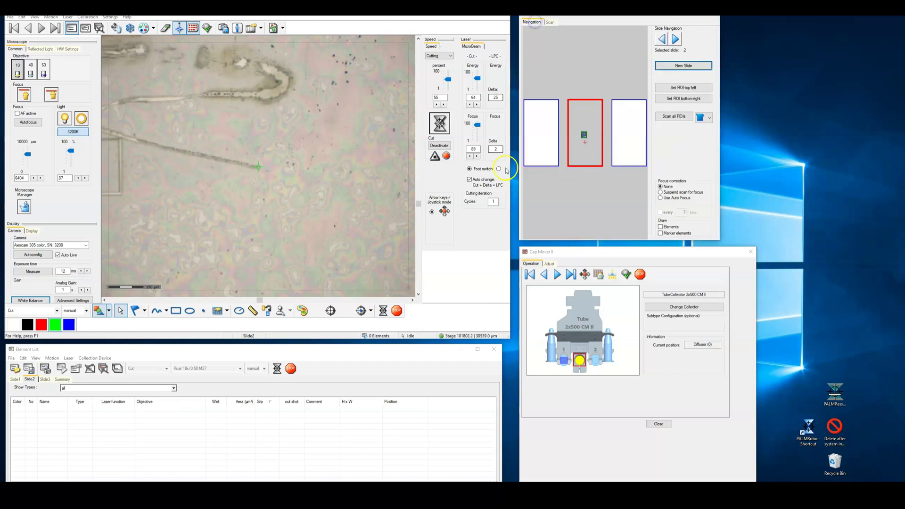
- On Slide3, draw an AutoLPC rectangle near the image centre and laser it, accepting the collection-device warning
click(632, 142)
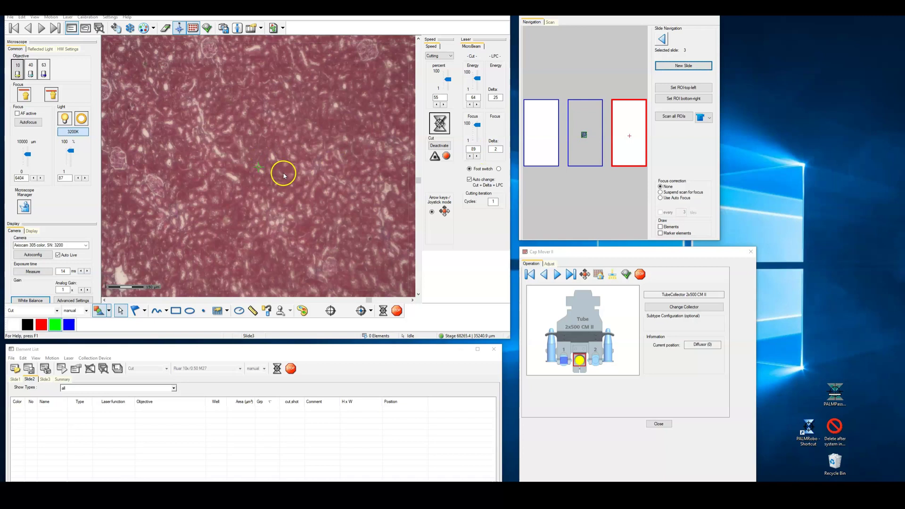
click(56, 312)
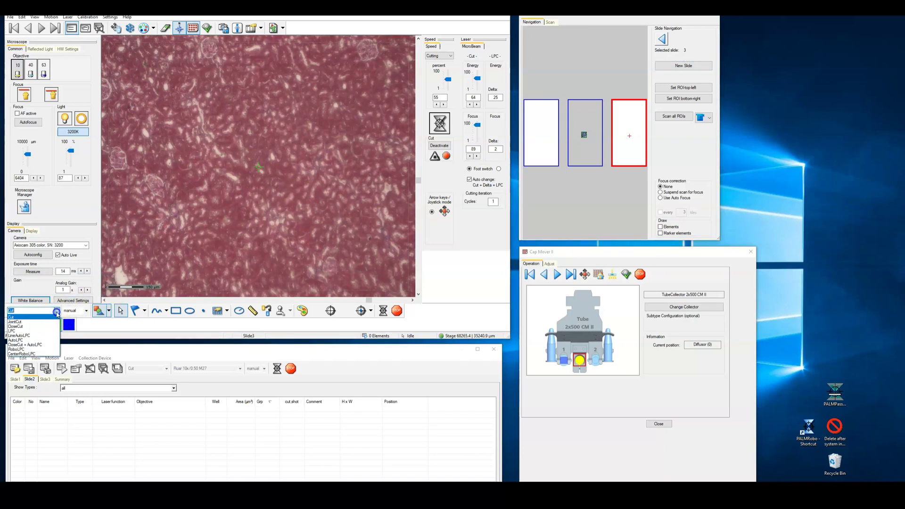
click(51, 340)
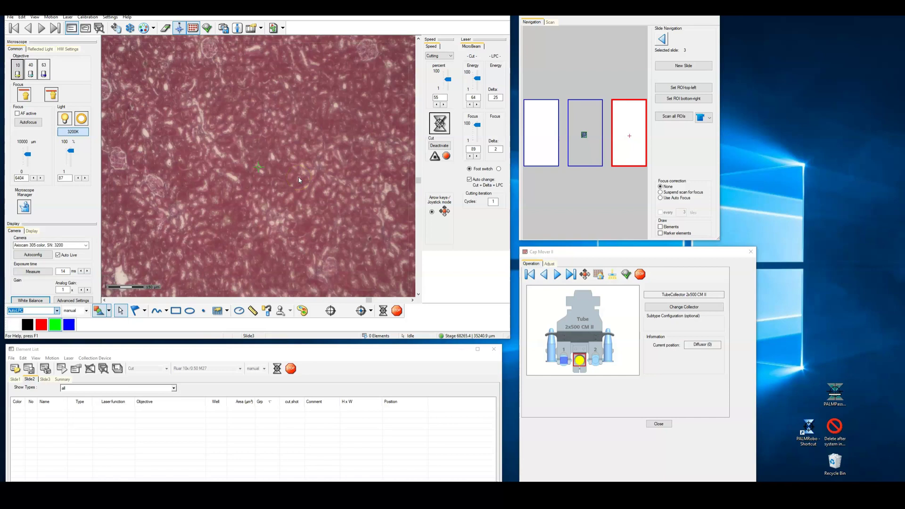
click(176, 311)
drag(226, 138, 298, 208)
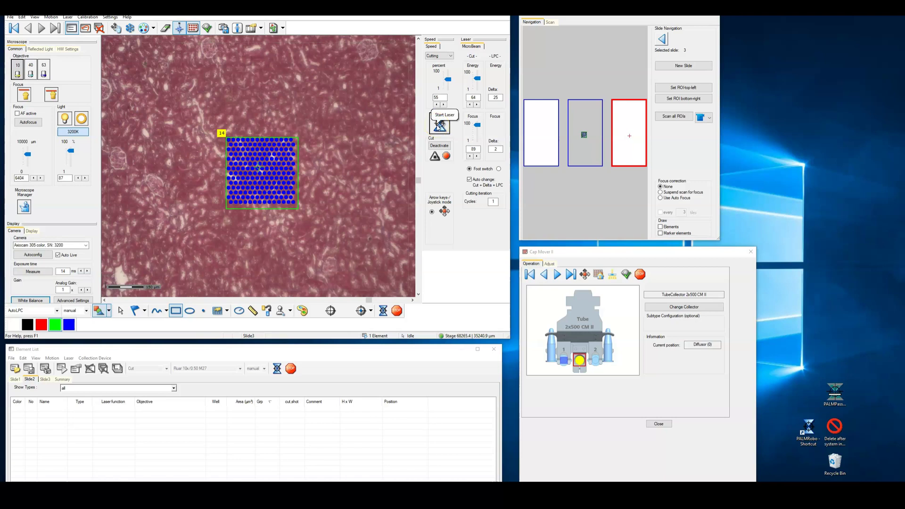
click(439, 126)
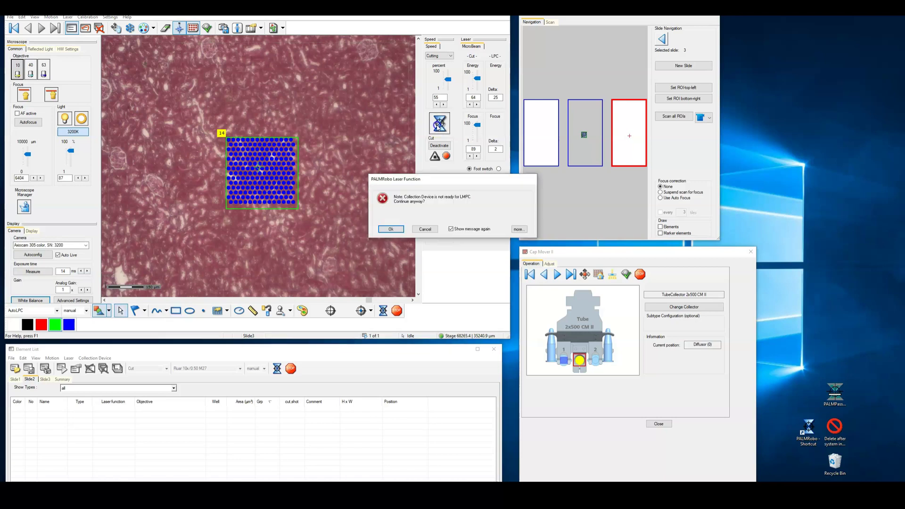
click(393, 230)
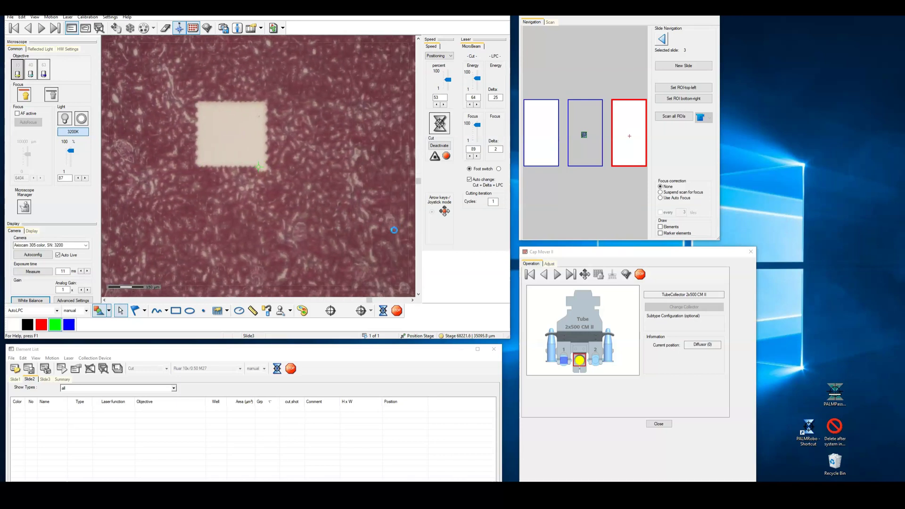
click(388, 234)
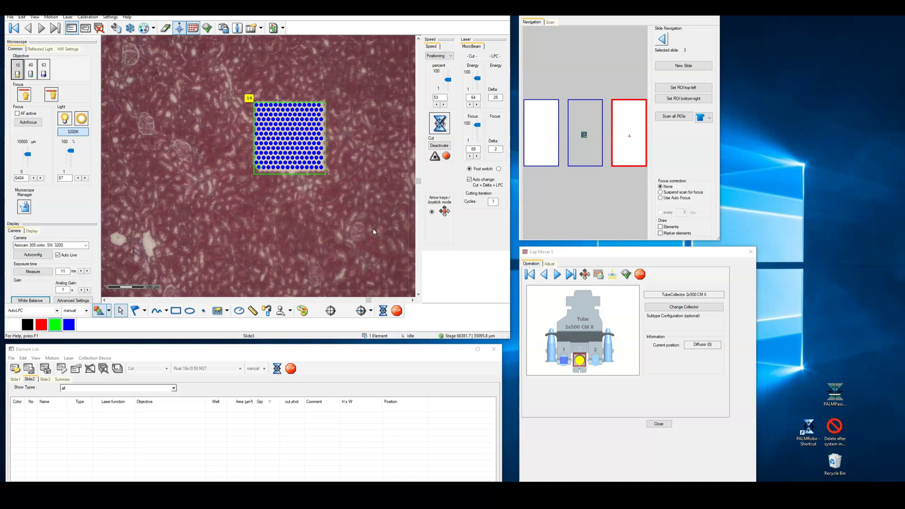
- Return to the blue-tissue Slide2 and keep RoboLPC as the laser function
click(308, 265)
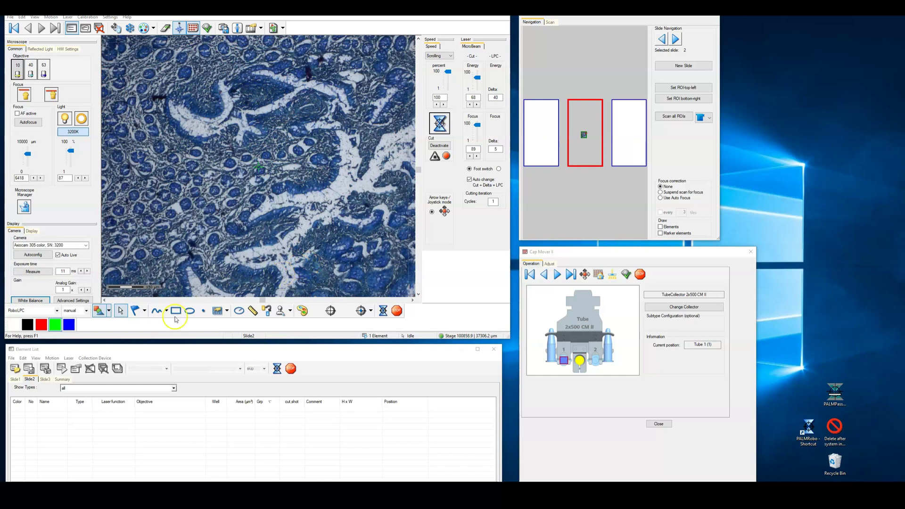
click(57, 312)
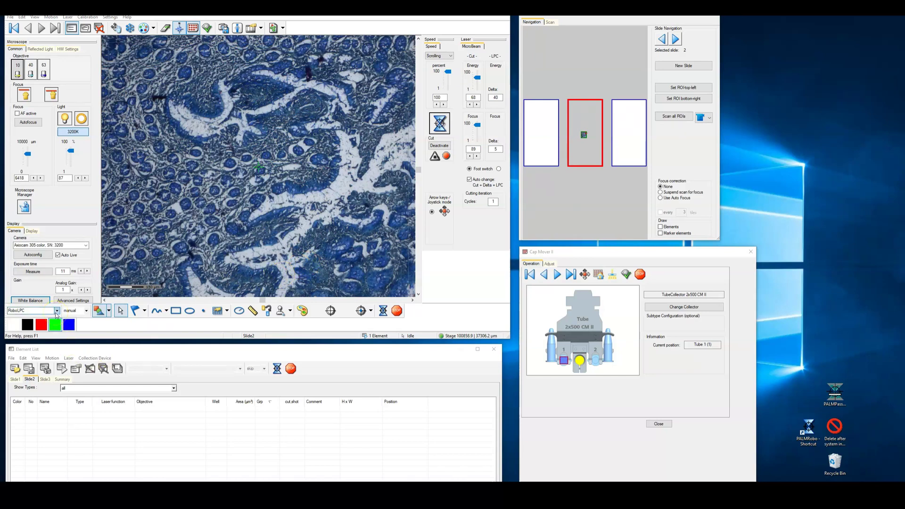
click(57, 312)
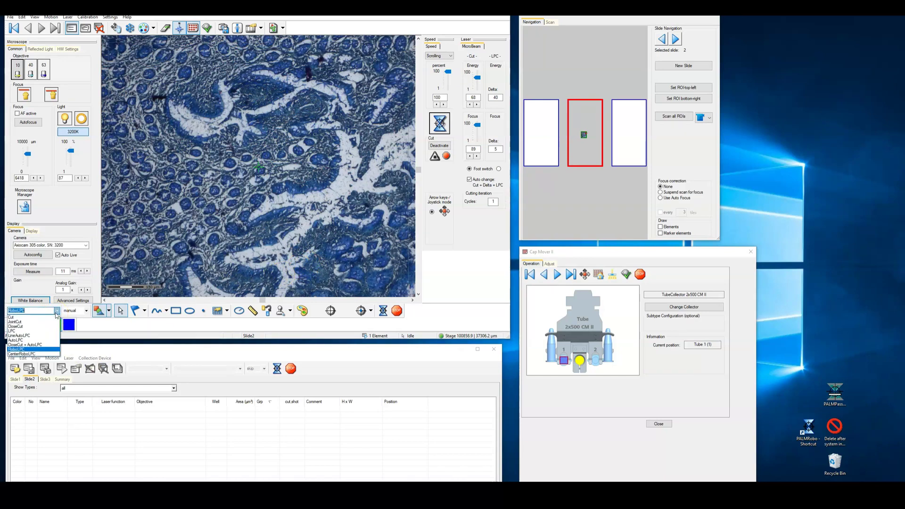
click(52, 351)
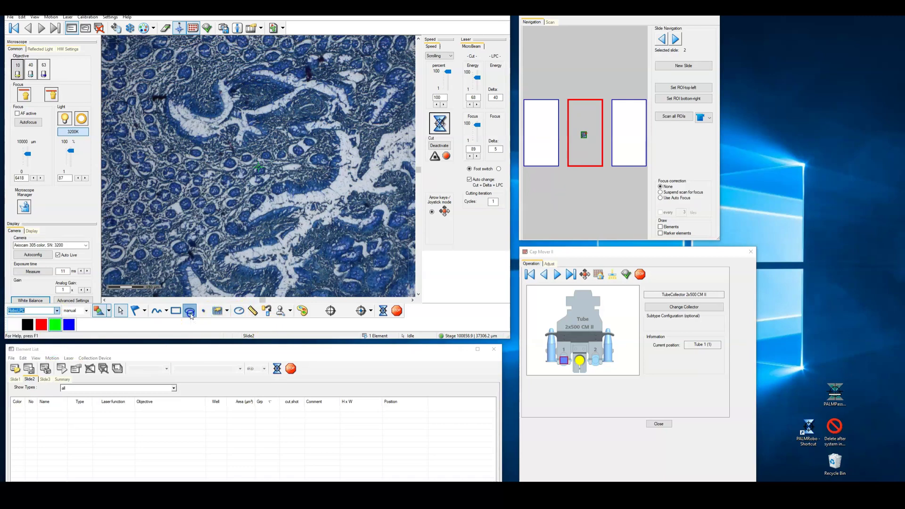
- Draw circles 22–25 around four cells and nudge circle 22 slightly up and left
click(189, 311)
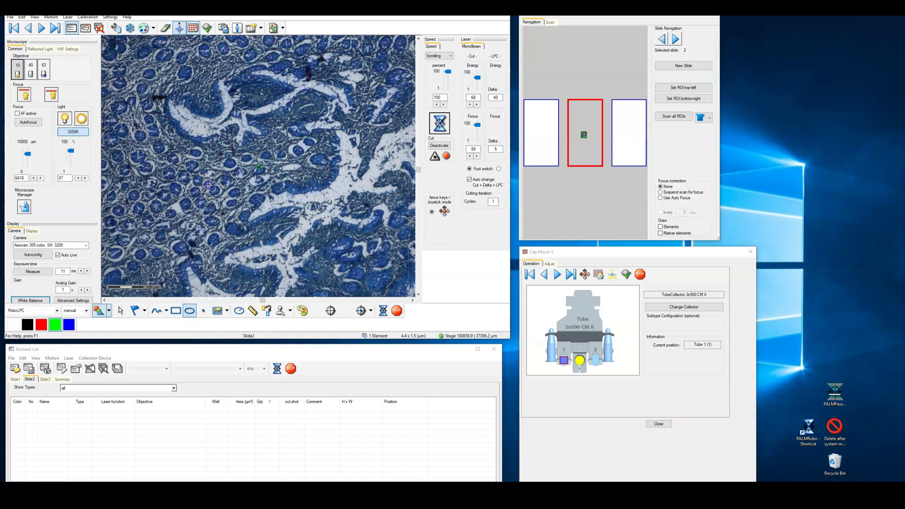
drag(210, 186, 226, 200)
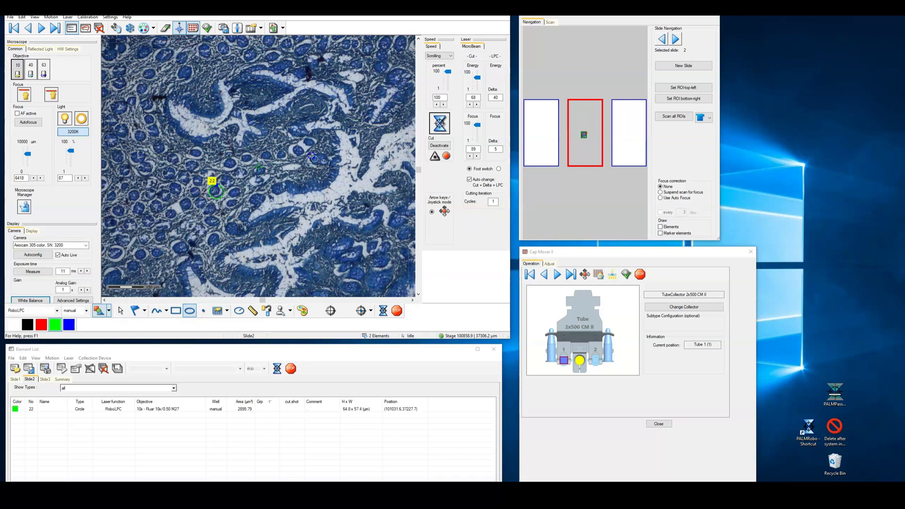
drag(312, 154, 332, 172)
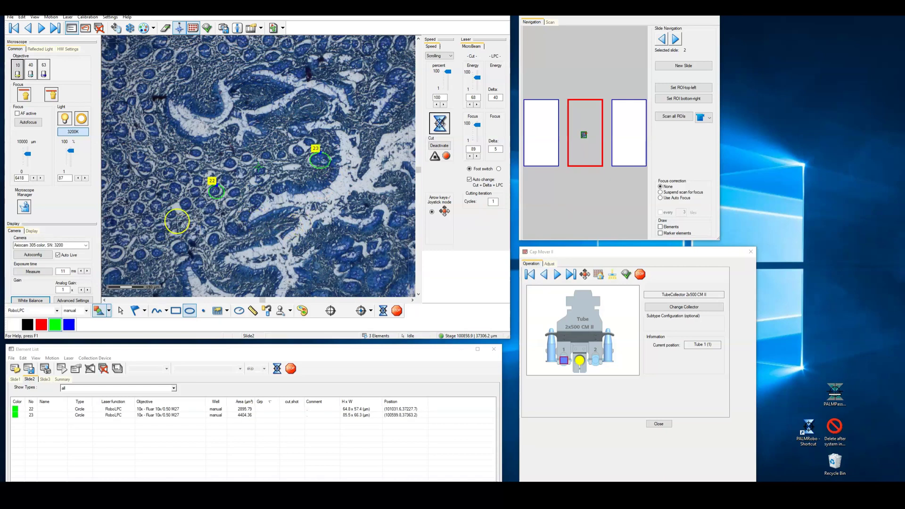
drag(179, 199, 197, 214)
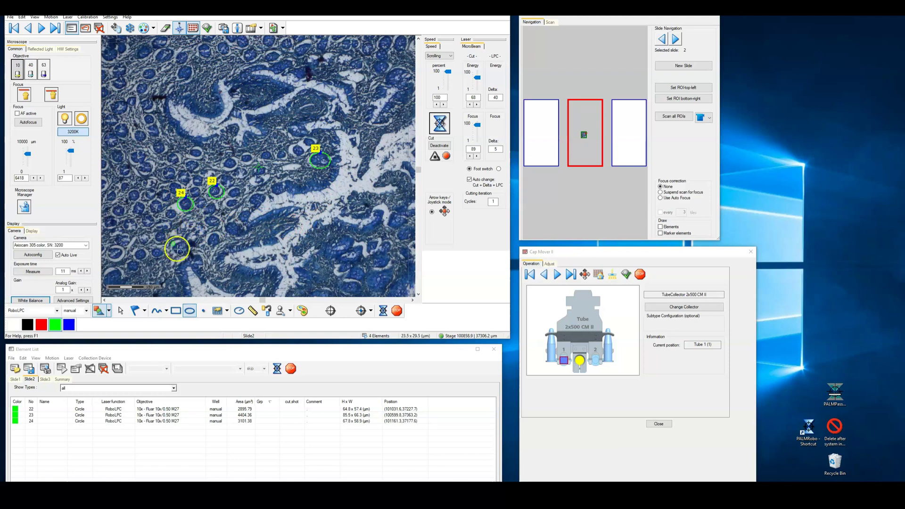
drag(174, 244, 191, 258)
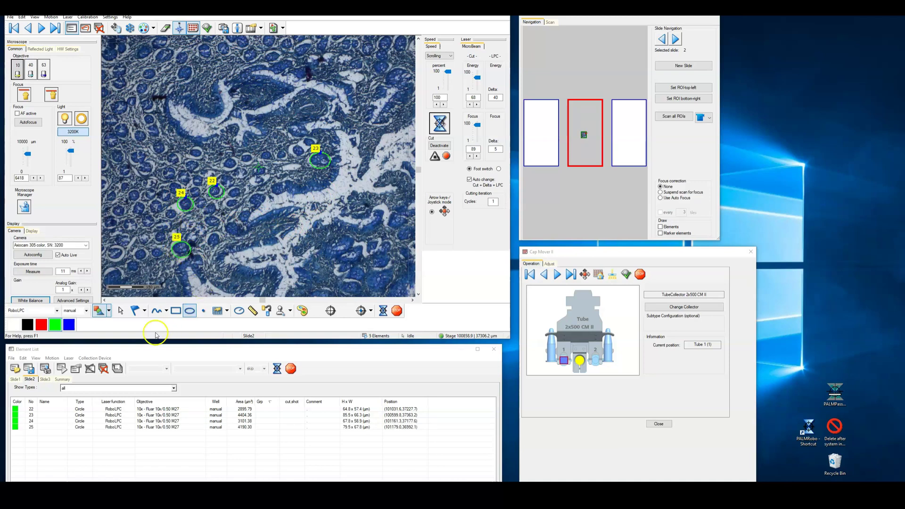
click(120, 312)
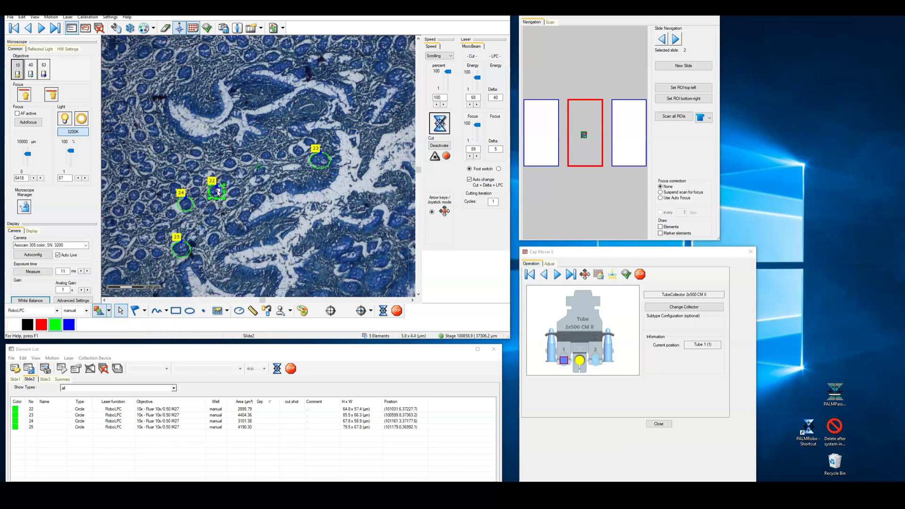
click(219, 189)
drag(219, 189, 218, 187)
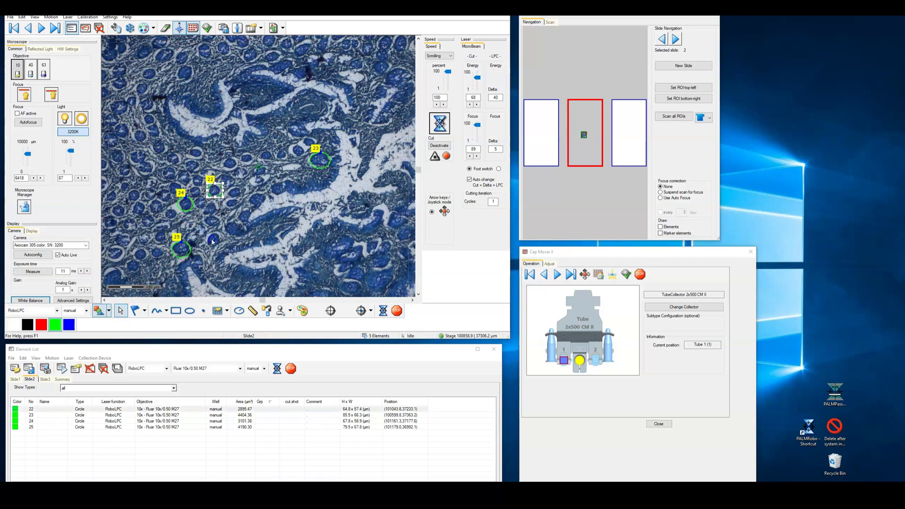
- Lower the cut energy to 66 and start the RoboLPC laser on circle 22
click(472, 104)
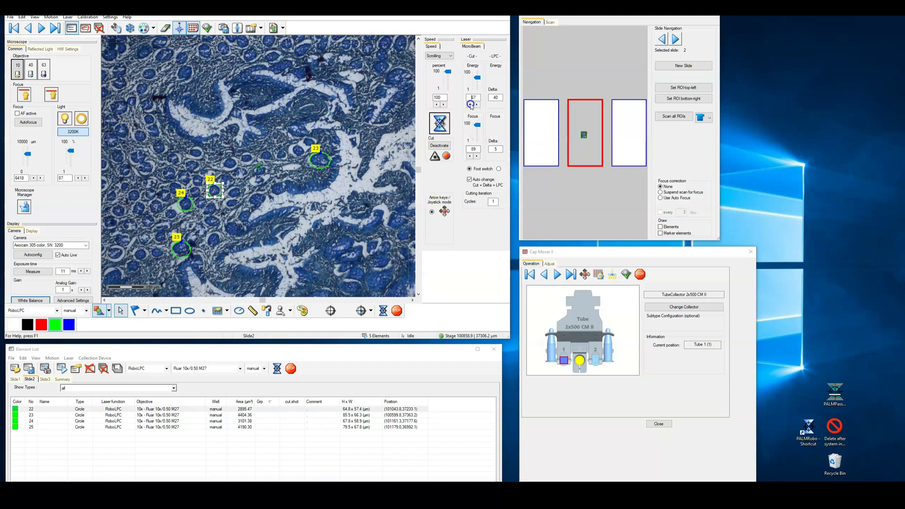
click(472, 104)
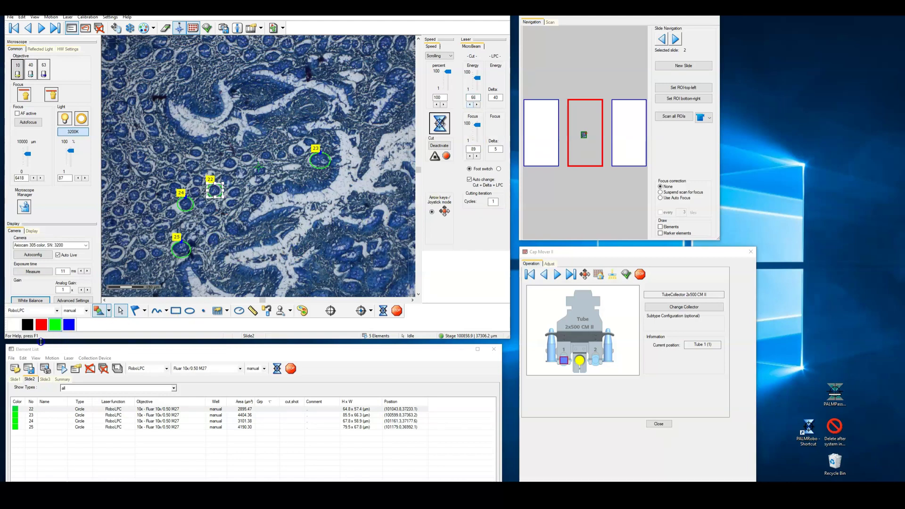
click(56, 311)
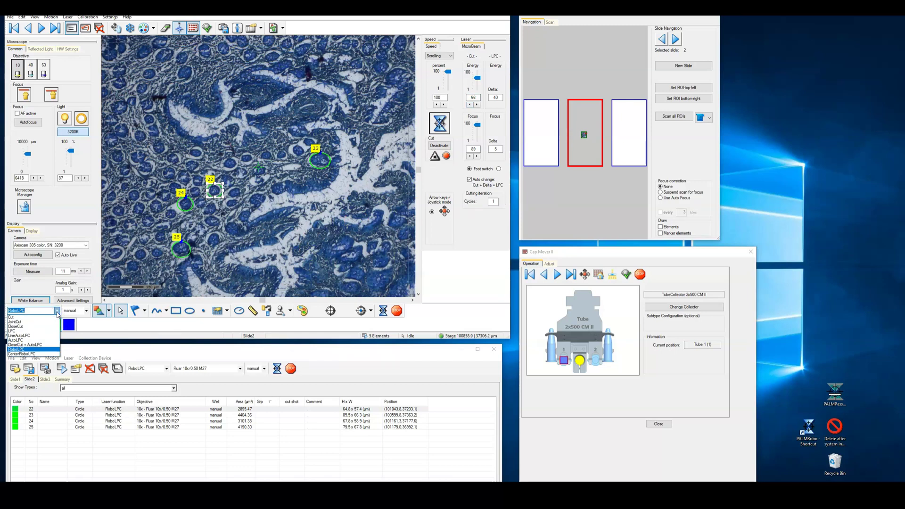
click(56, 311)
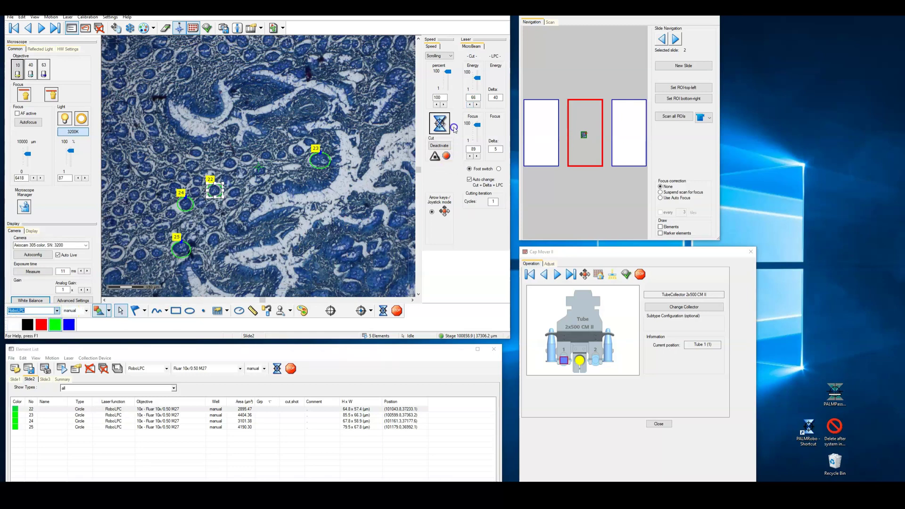
click(442, 124)
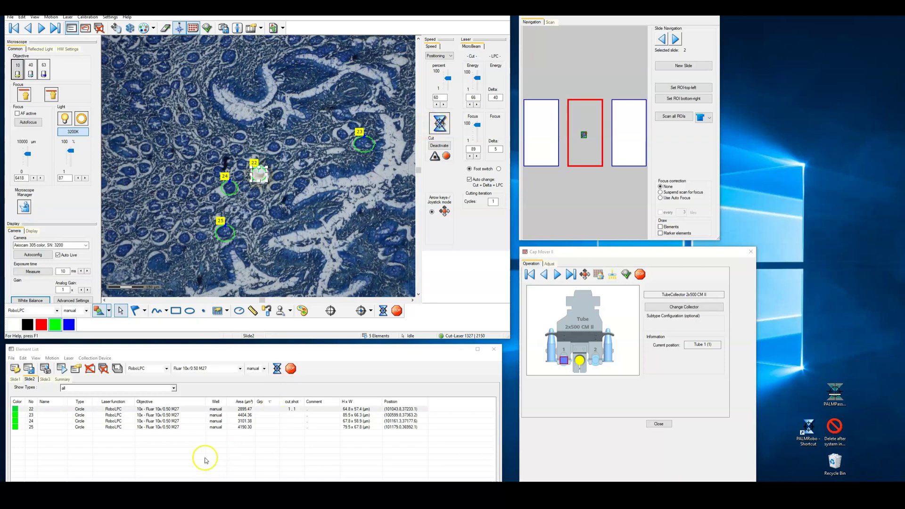
- Select circles 23–25 in the element list and cut them
click(217, 416)
shift+click(217, 427)
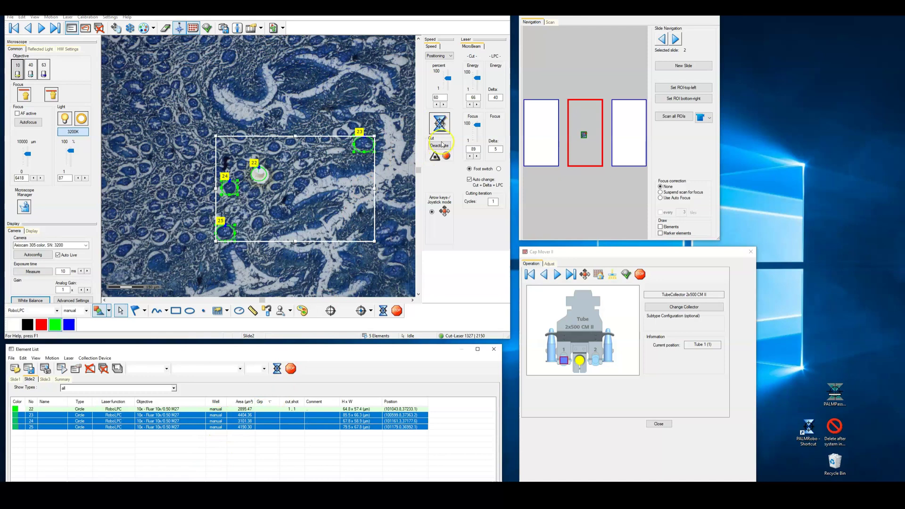
click(441, 126)
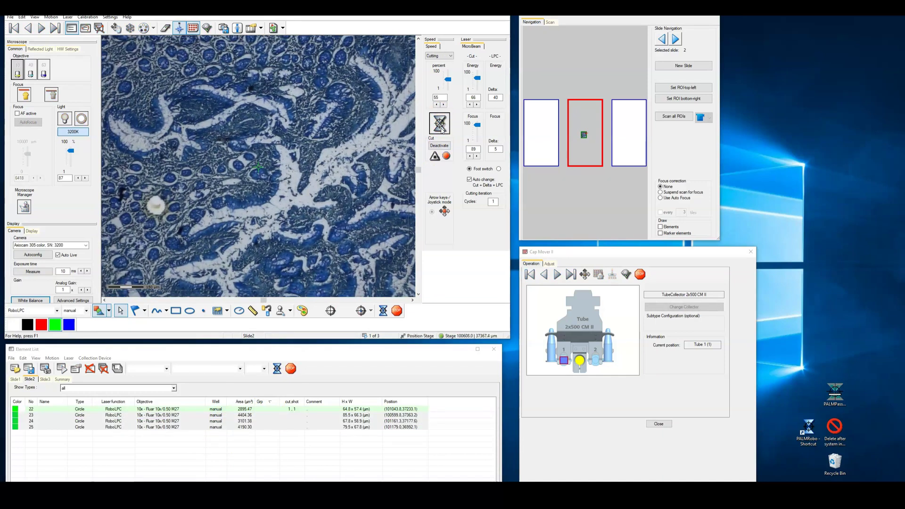